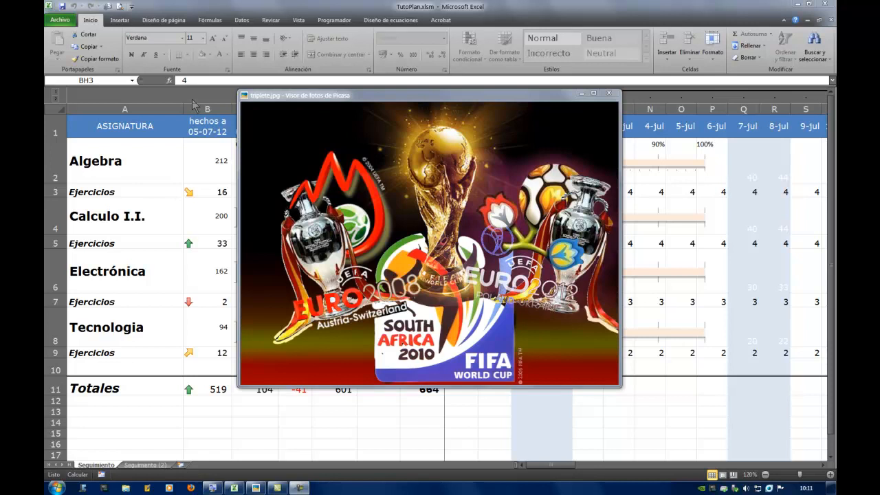
Step: Close the triplete.jpg picture covering the worksheet
left_click(608, 95)
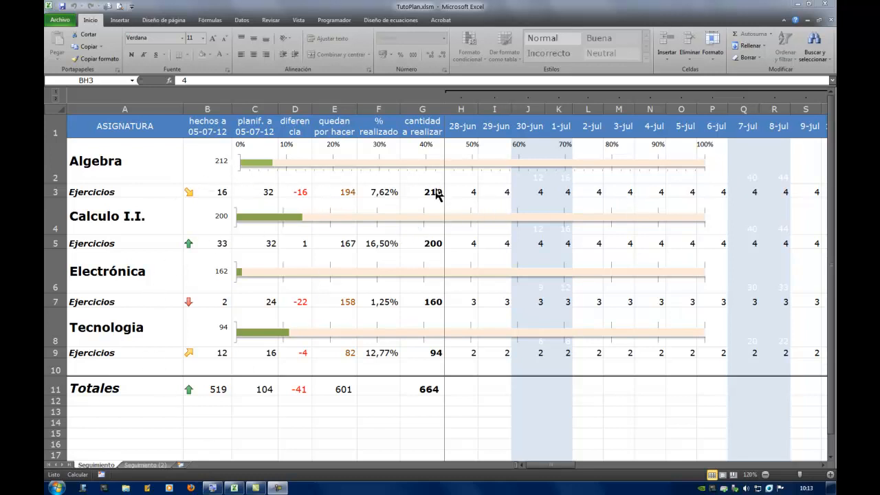
Step: Set Algebra's completed exercises in B3 to 150
left_click(218, 192)
type("15")
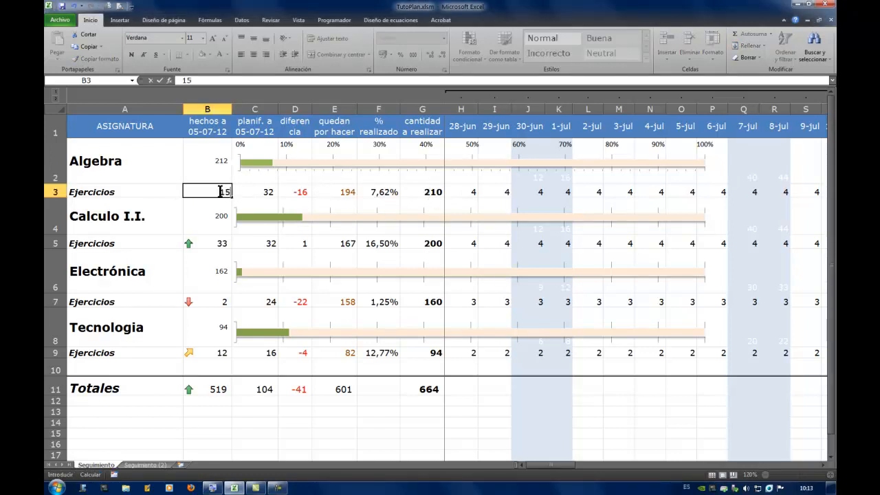
type("0")
key("Return")
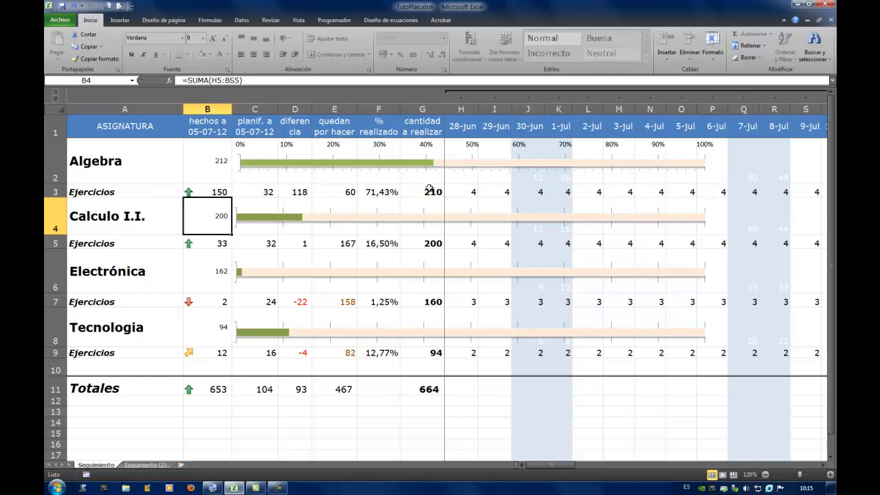
Step: Reset the completed exercises of Algebra, Calculo I.I., Electrónica and Tecnologia to 0
left_click(217, 192)
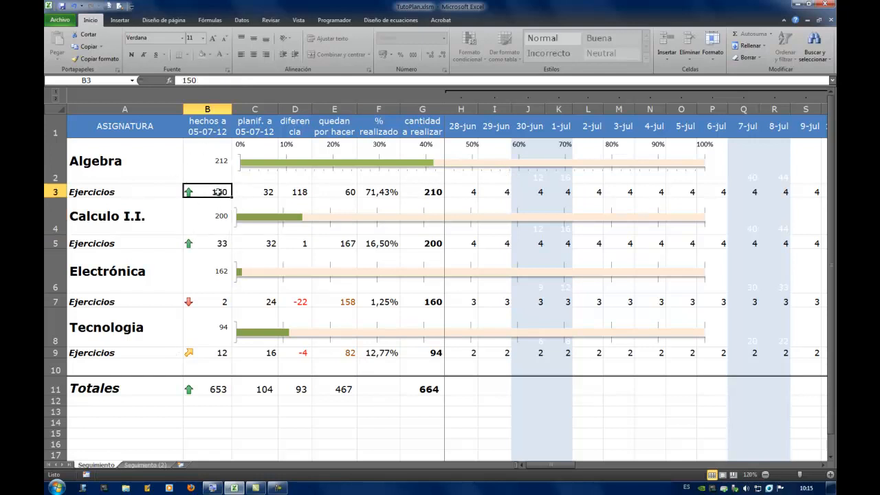
type("0")
left_click(210, 244)
type("0")
left_click(213, 301)
type("0")
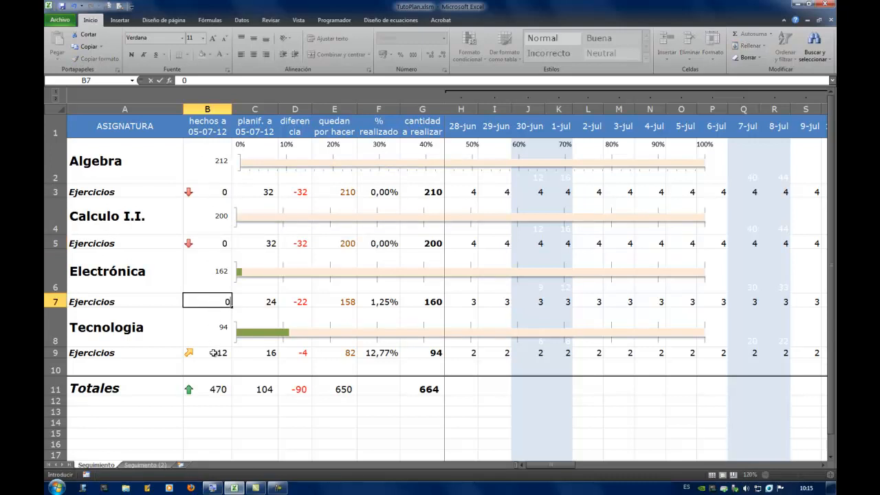
left_click(216, 353)
type("0")
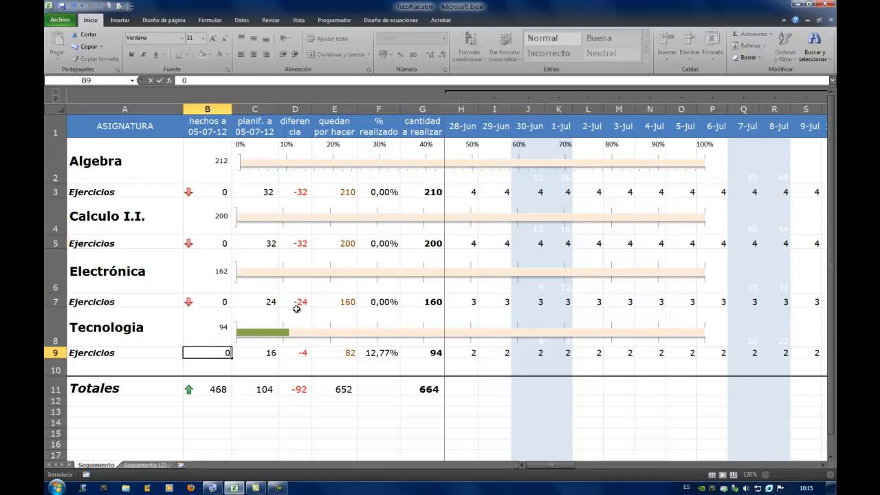
Step: Try to edit the protected sum formula beside Electrónica in B6
left_click(221, 271)
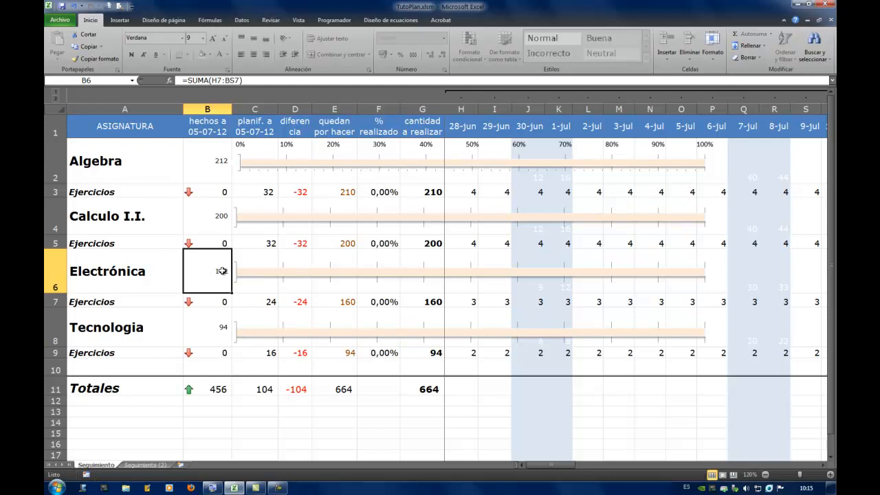
double_click(224, 270)
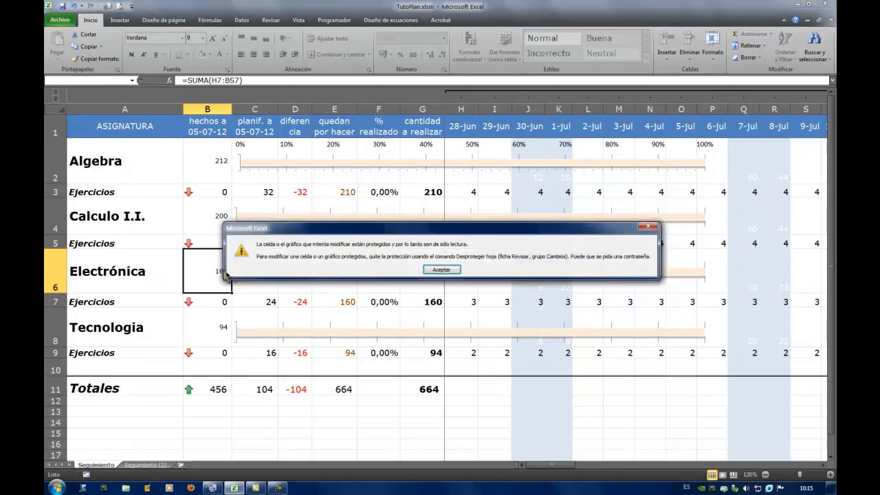
left_click(442, 269)
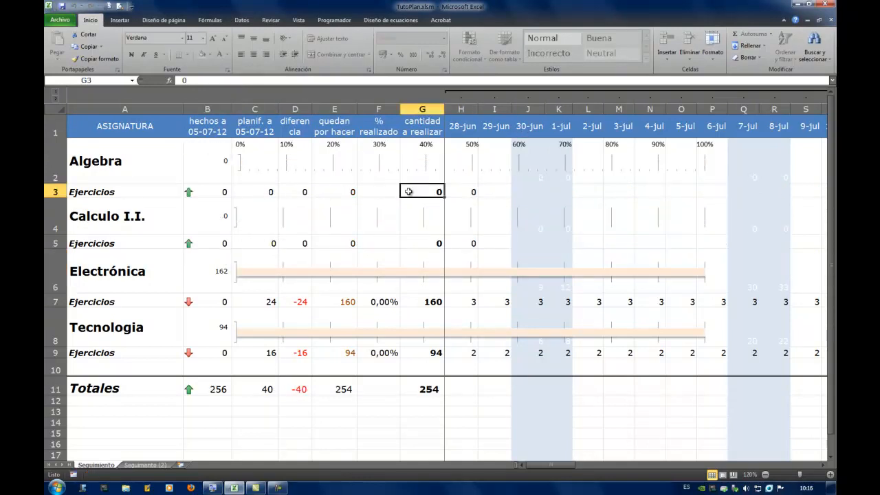
Step: Set Algebra's quantity of exercises to complete in G3 to 150
type("1")
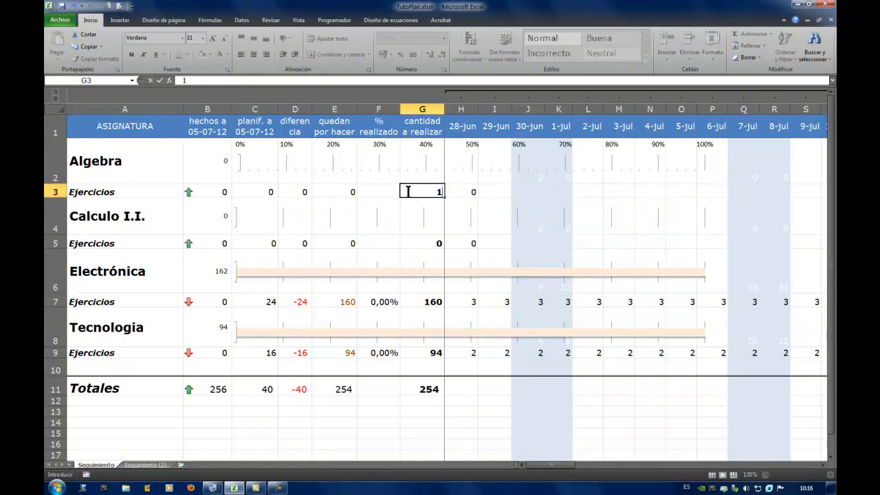
type("50")
key("Return")
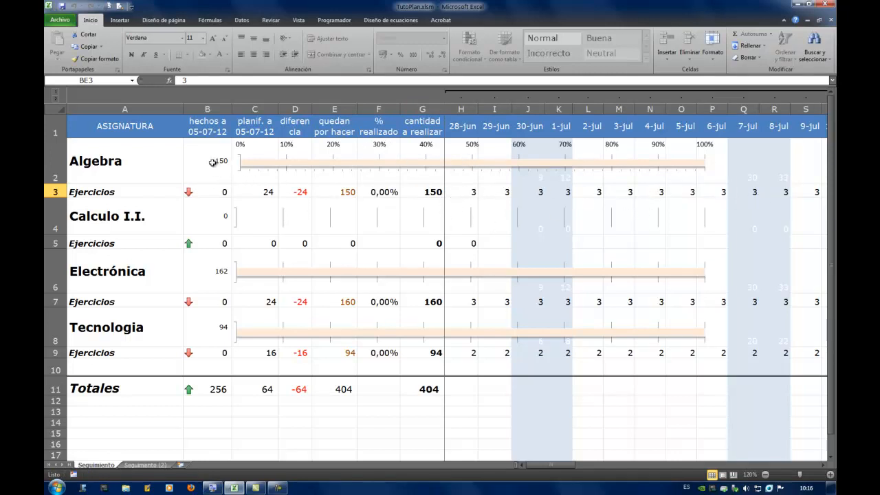
Step: Examine Algebra's planned daily exercises in row 3, from 28-jun through the end of August
left_click(461, 192)
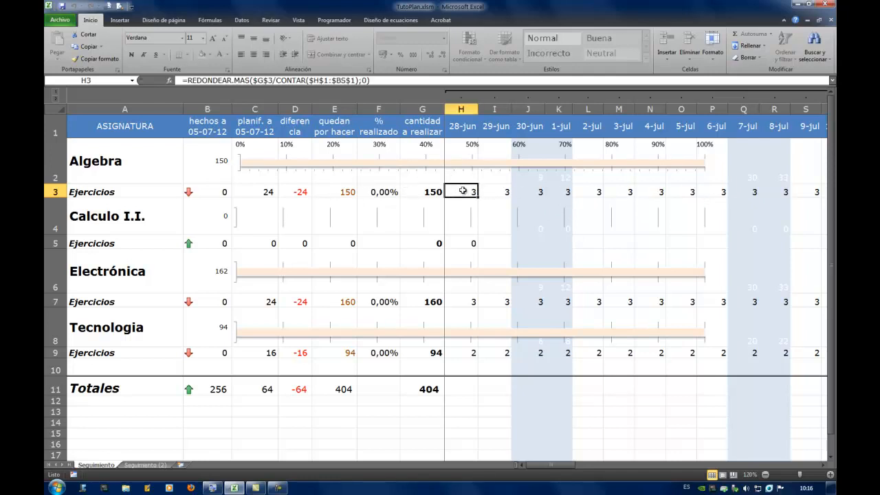
key("Right")
key("Right")
key("Right")
key("Right")
key("Right")
key("Right")
key("Right")
key("Right")
key("Right")
key("Right")
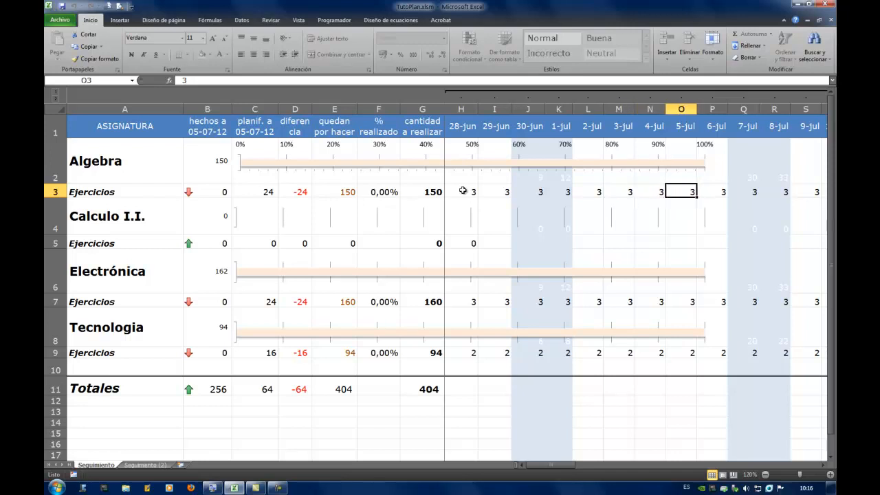
key("Right")
key("Right")
key("Right")
key("Right")
key("Right")
key("Right")
key("Right")
key("Right")
key("Right")
key("Right")
key("Right")
key("Right")
key("Right")
key("Right")
key("Right")
key("Right")
key("Right")
key("Right")
key("Right")
key("Right")
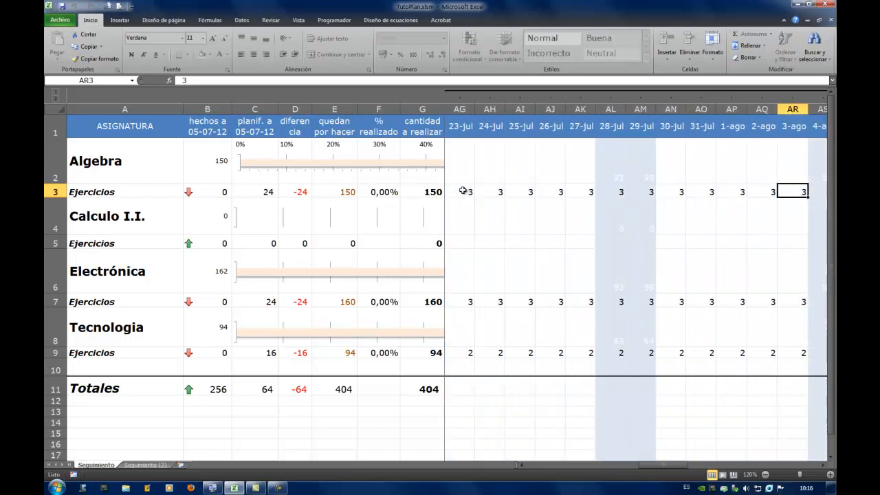
key("Right")
key("Right")
key("Right")
key("Right")
key("Right")
key("Right")
key("Right")
key("Right")
key("Right")
key("Right")
key("Right")
key("Right")
key("Right")
key("Right")
key("Right")
key("Right")
key("Right")
key("Right")
key("Right")
key("Right")
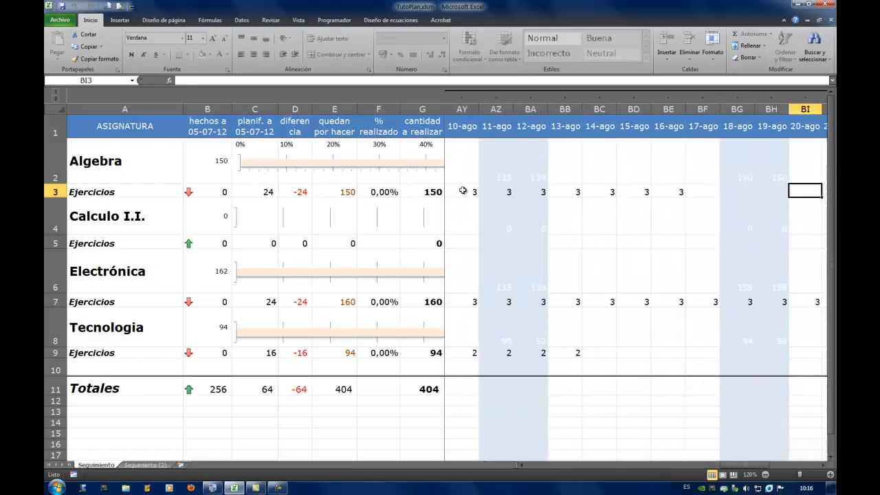
key("Right")
key("Right")
key("Right")
key("Right")
key("Right")
key("ctrl+Left")
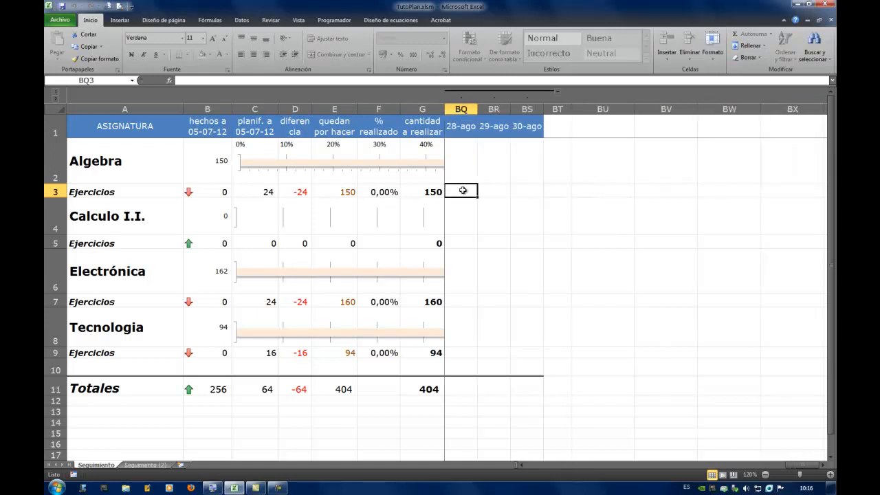
Step: Review the dates in the header row from late August back to the first column
key("ctrl+Up")
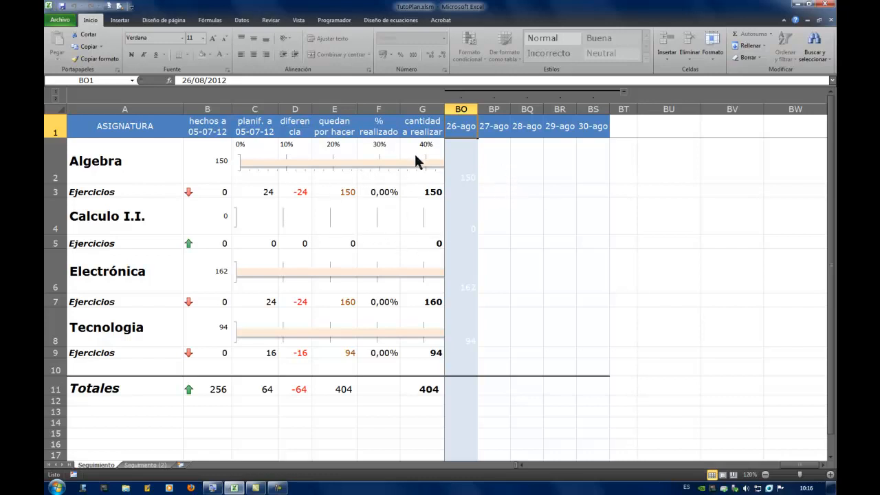
key("Left")
key("Left")
key("Left")
key("Left")
key("Left")
key("Left")
key("Left")
key("Left")
key("Left")
key("Left")
key("Left")
key("Left")
key("Left")
key("Left")
key("Left")
key("Left")
key("Left")
key("Left")
key("Left")
key("Left")
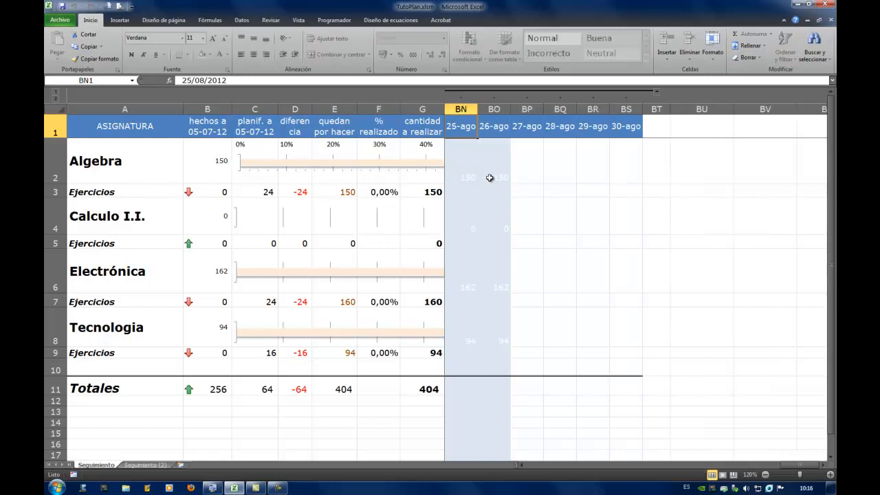
key("Left")
key("Left")
key("Left")
key("Left")
key("Left")
key("Left")
key("Left")
key("Left")
key("Left")
key("Left")
key("Left")
key("Left")
key("Left")
key("Left")
key("Left")
key("Left")
key("Left")
key("Left")
key("Left")
key("Left")
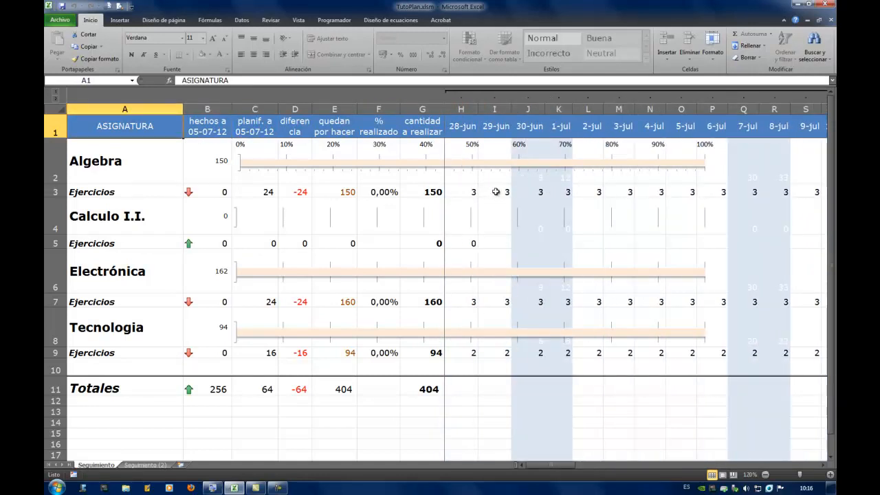
Step: Examine the formula in H3 and Algebra's daily exercise cells from 28-jun to early August
left_click(471, 192)
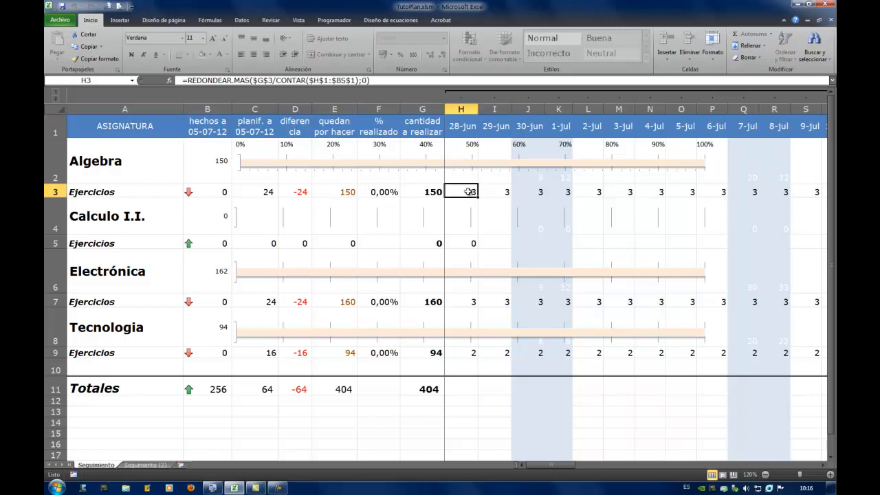
left_click(506, 191)
key("Right")
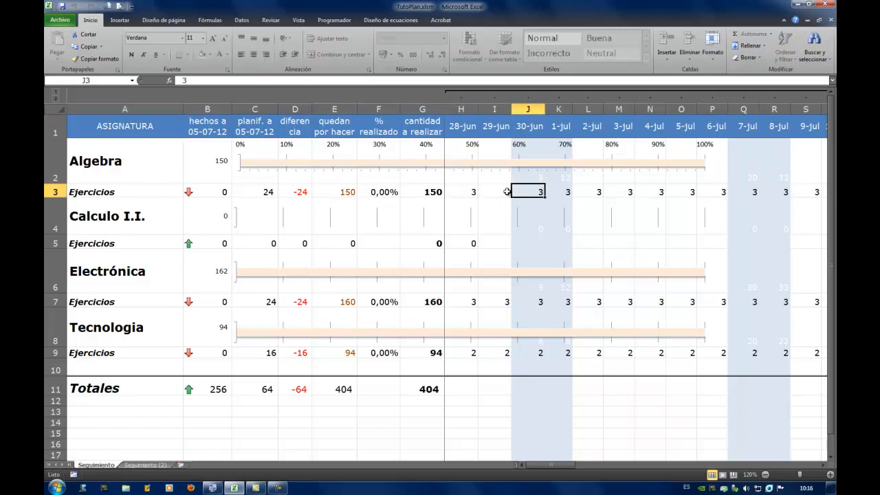
key("Right")
key("Right")
key("Right")
key("Right")
key("Right")
key("Right")
key("Right")
key("Right")
key("Right")
key("Right")
key("Right")
key("Right")
key("Right")
key("Right")
key("Right")
key("Right")
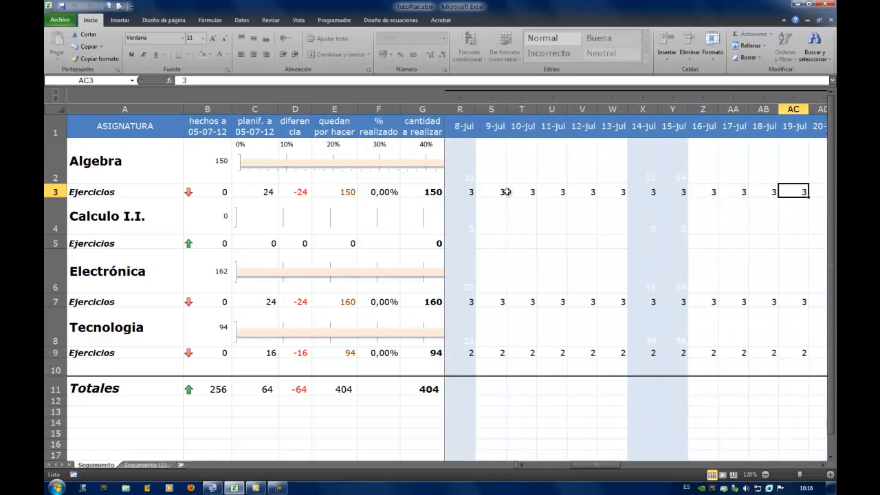
key("Right")
key("Right")
key("Right")
key("Right")
key("Right")
key("Right")
key("Right")
key("Right")
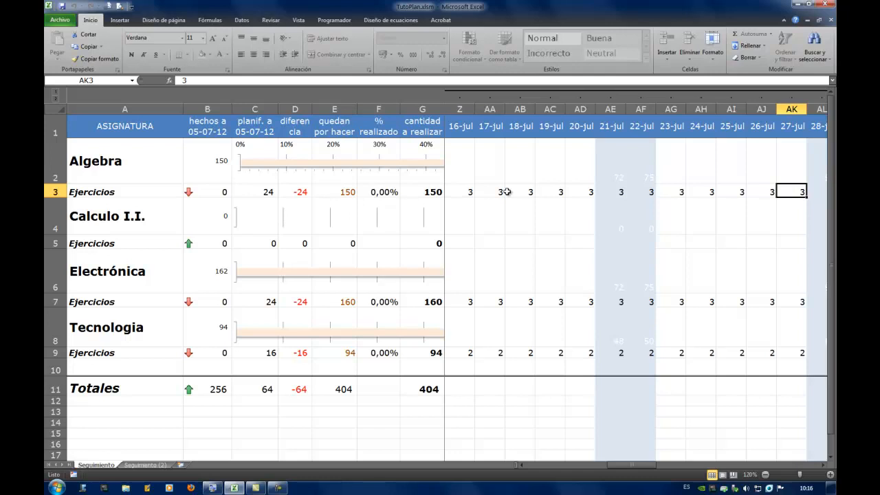
key("Right")
key("Right")
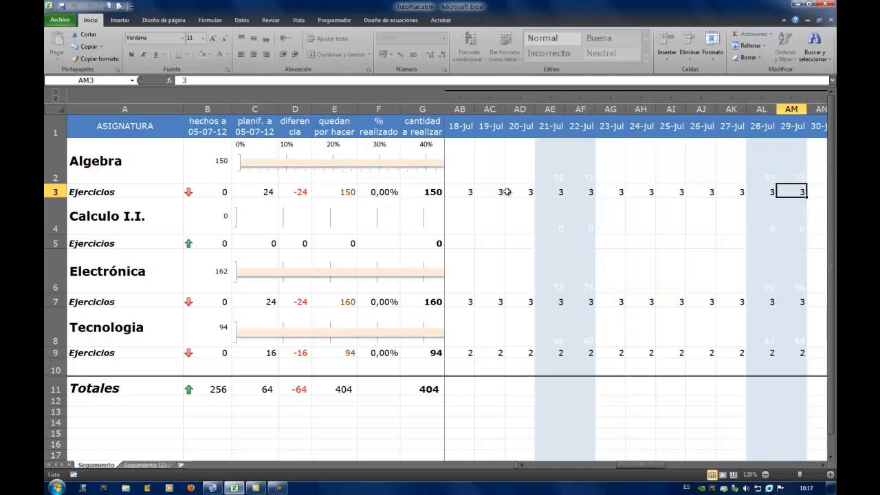
key("Right")
key("Right")
key("Right")
key("Right")
key("Right")
key("Left")
key("Left")
key("Left")
key("Left")
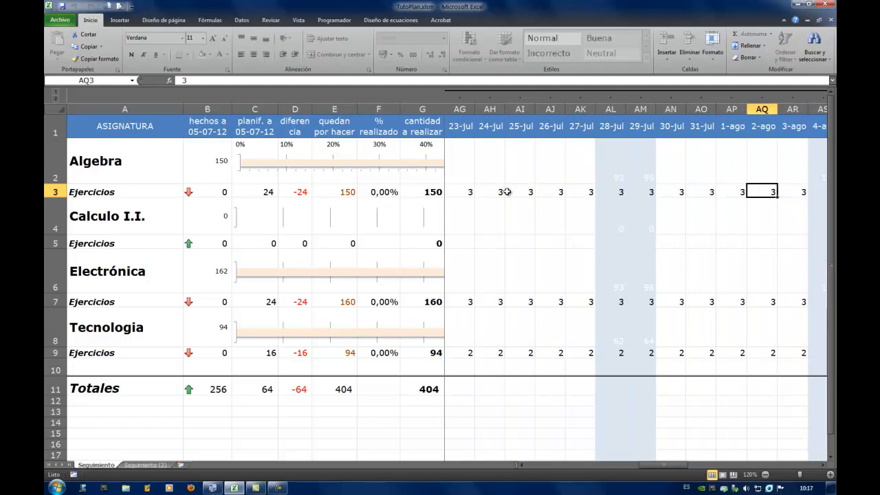
Step: Examine Algebra's planned daily exercises in row 3 from early August through 22-ago
key("Right")
key("Right")
key("Right")
key("Right")
key("Right")
key("Right")
key("Right")
key("Right")
key("Right")
key("Right")
key("Right")
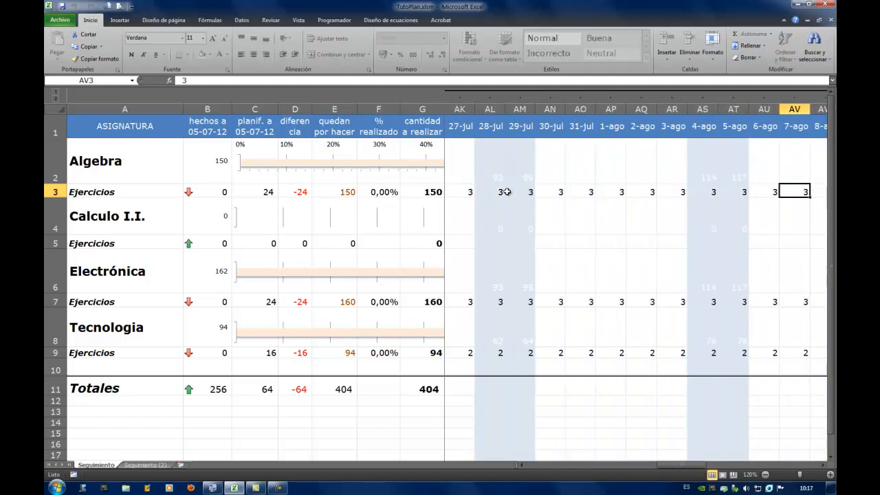
key("Right")
key("Right")
key("Right")
key("Right")
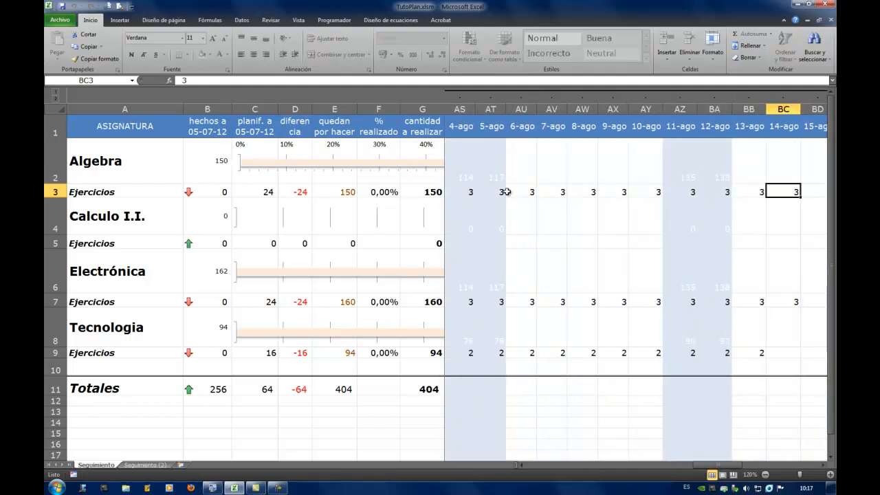
key("Right")
key("Right")
key("Right")
key("Right")
key("Right")
key("Right")
key("Right")
key("Right")
key("Right")
key("Right")
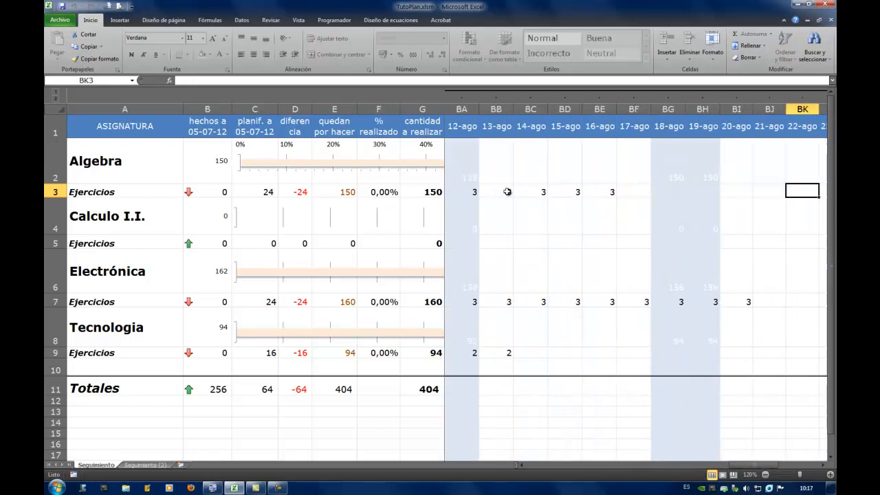
Step: Review Algebra's row 3 back to its first column and inspect the sum formula in B2
key("Left")
key("Left")
key("Left")
key("Left")
key("Left")
key("Left")
key("Left")
key("Left")
key("Left")
key("Left")
key("Left")
key("Left")
key("Left")
key("Left")
key("Left")
key("Left")
key("Left")
key("Left")
key("Left")
key("Left")
key("Left")
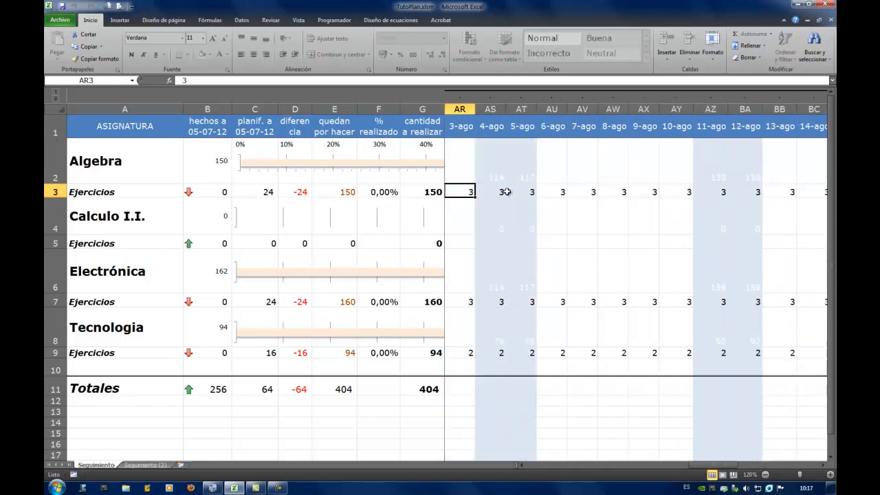
key("Left")
key("Left")
key("Left")
key("Left")
key("Left")
key("Left")
key("Left")
key("Left")
key("Left")
key("Left")
key("Left")
key("Left")
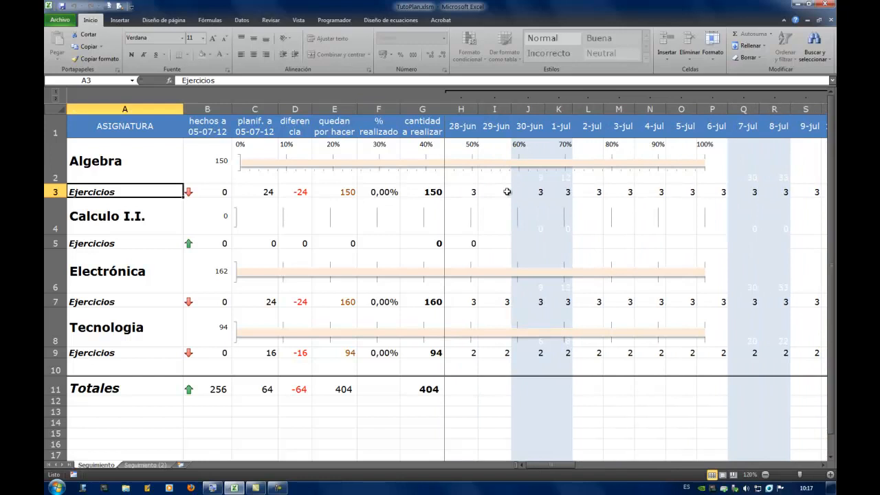
left_click(208, 163)
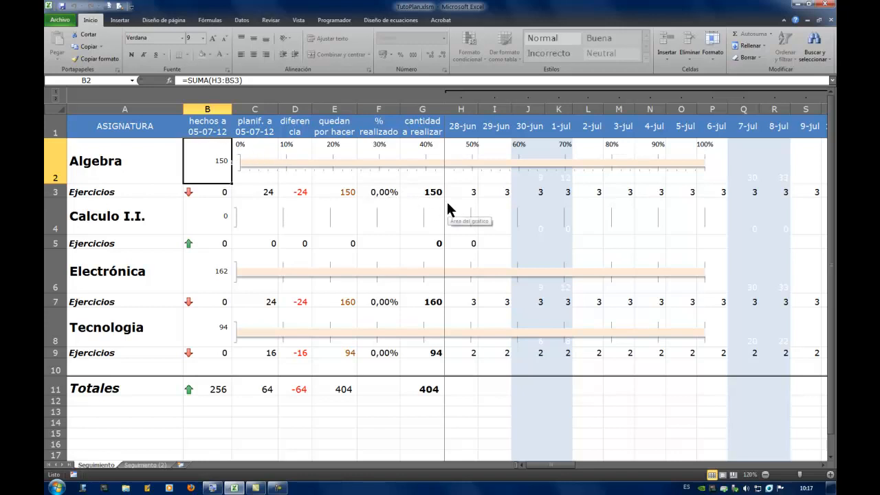
Step: Set Calculo I.I.'s quantity of exercises to complete in G5 to 200
left_click(436, 242)
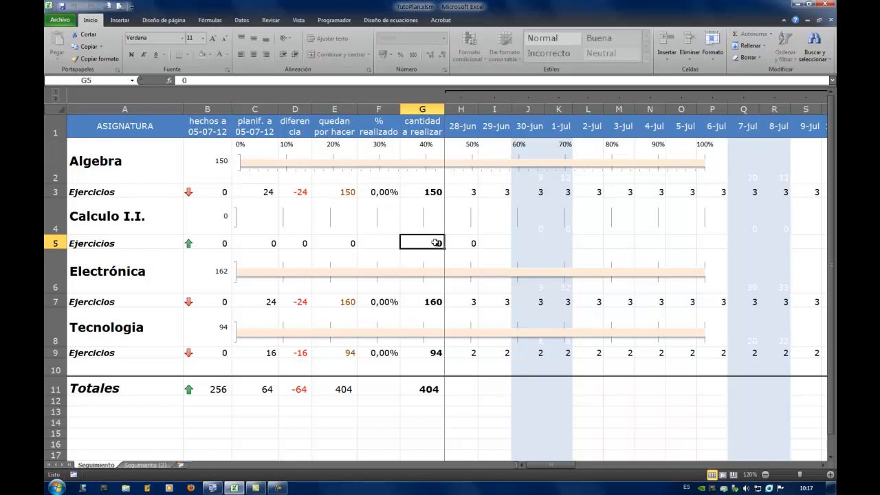
type("200")
key("Return")
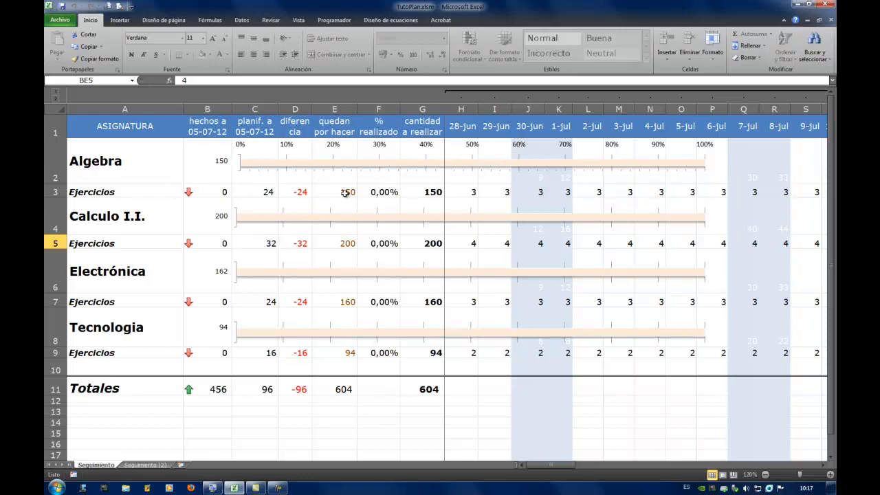
Step: Review Algebra's quantity in G3 and the header-row dates from 28-jun to mid-July and back
left_click(429, 190)
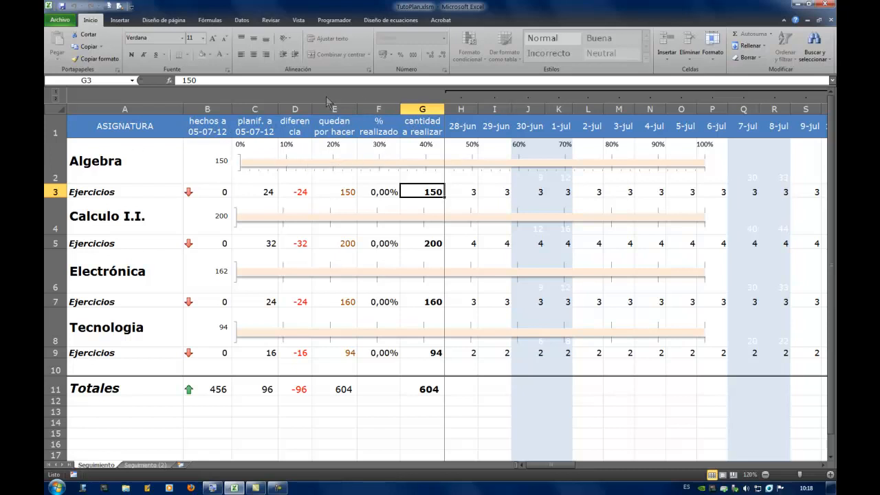
left_click(468, 128)
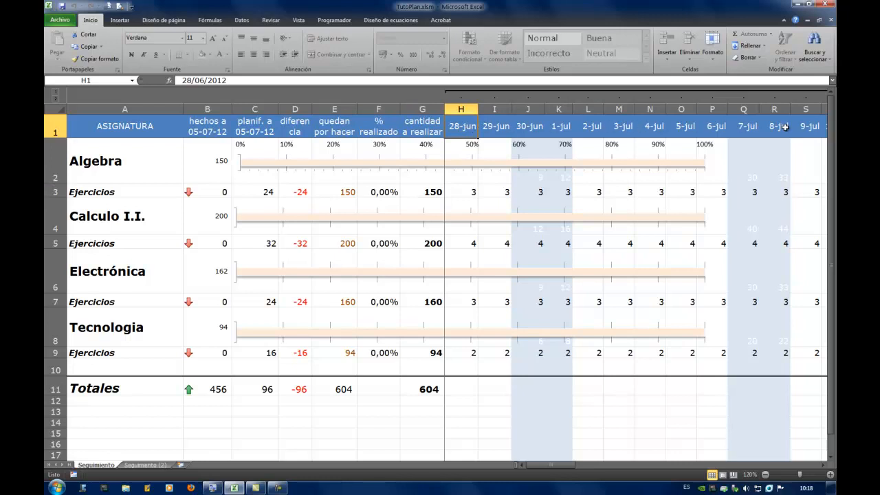
key("Right")
key("Right")
key("Right")
key("Right")
key("Right")
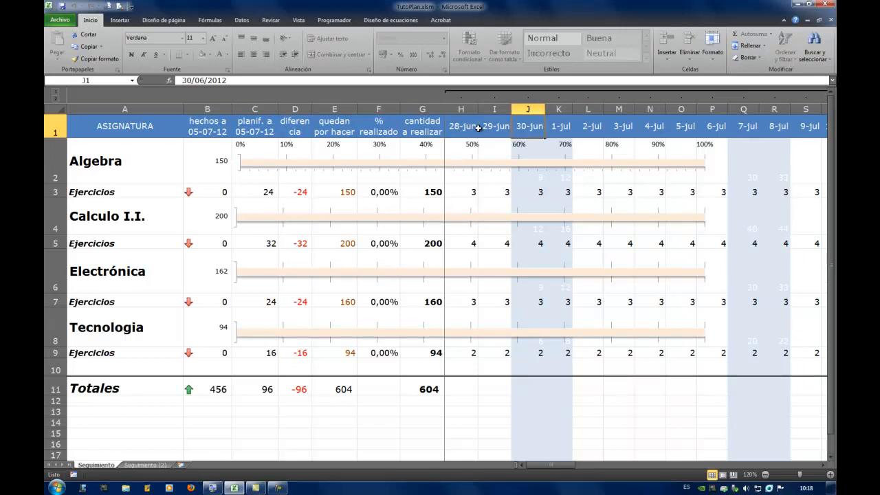
key("Right")
key("Right")
key("Right")
key("Right")
key("Right")
key("Right")
key("Right")
key("Right")
key("Right")
key("Right")
key("Right")
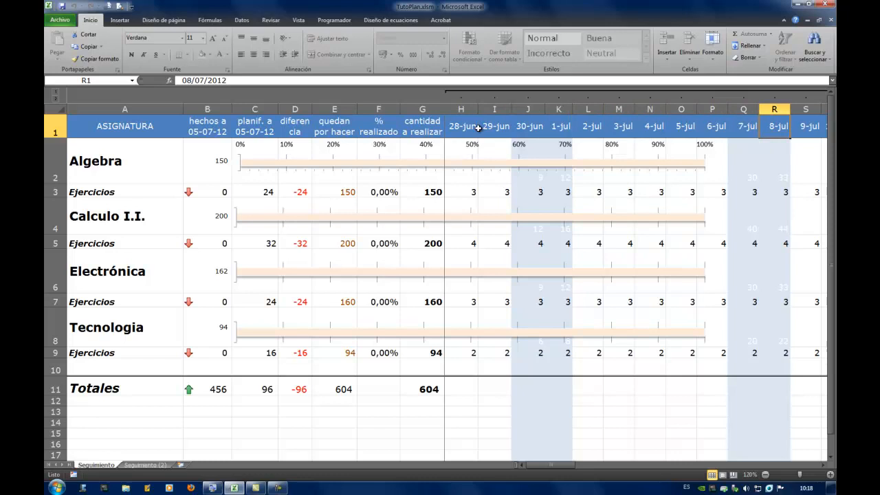
key("Left")
key("Left")
key("Left")
key("Left")
key("Left")
key("Left")
key("Left")
key("Left")
key("Left")
key("Left")
key("Left")
key("Left")
key("Left")
key("Left")
key("Left")
key("Left")
key("Left")
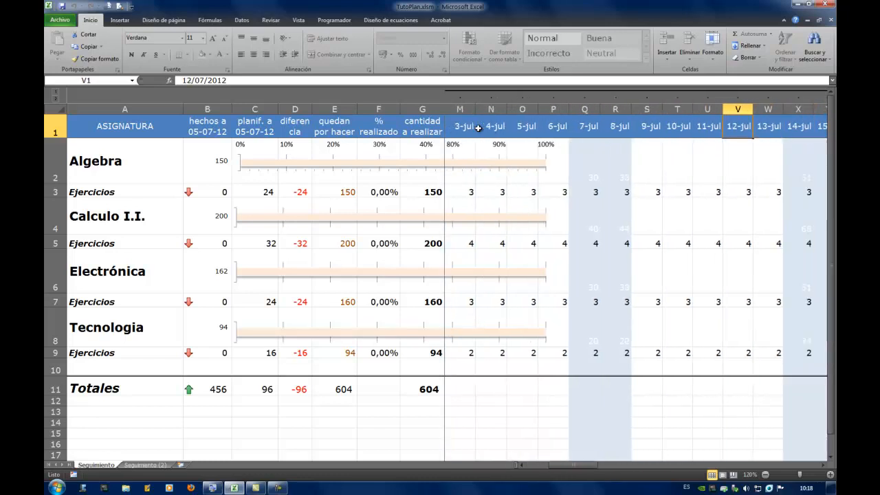
key("Left")
key("Left")
key("Right")
key("Right")
key("Right")
key("Right")
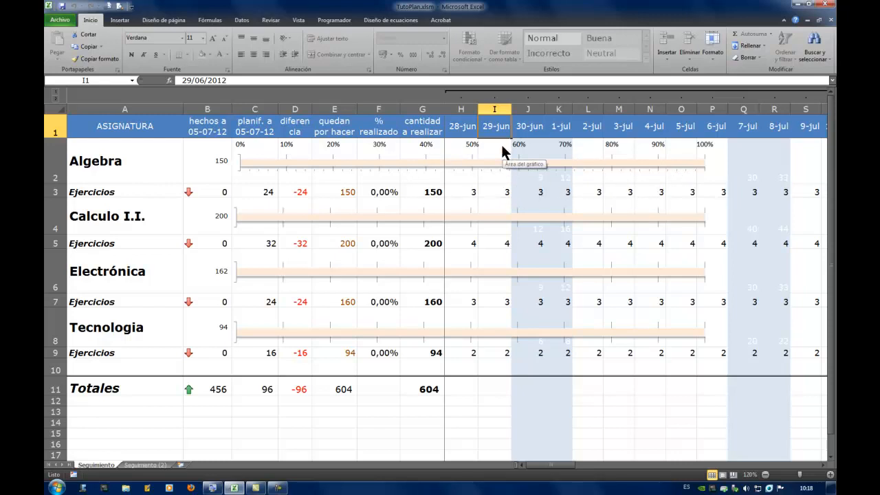
Step: Examine the 28-jun column's date in H1 and Algebra's formulas in H2 and H3
key("Left")
key("Down")
key("Down")
key("Up")
key("Up")
key("Down")
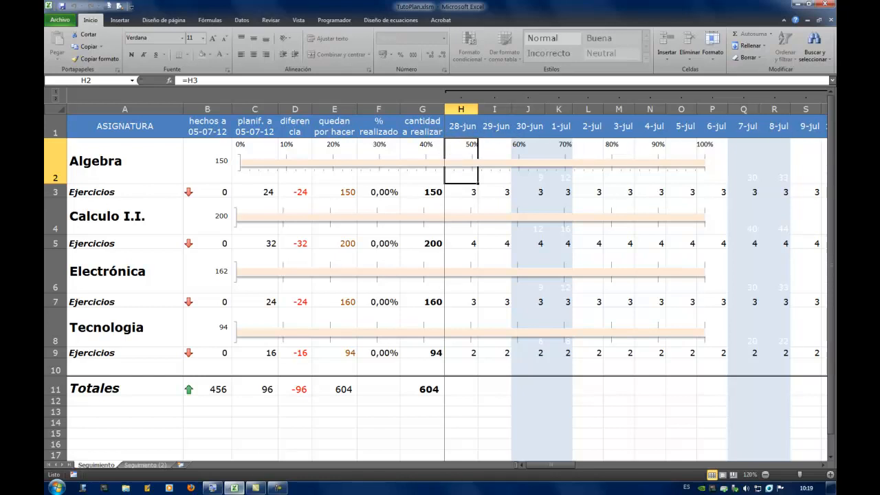
Step: View the Seguimiento (2) sheet, return to Seguimiento and check the header dates from 28-jun to 2-jul
left_click(145, 464)
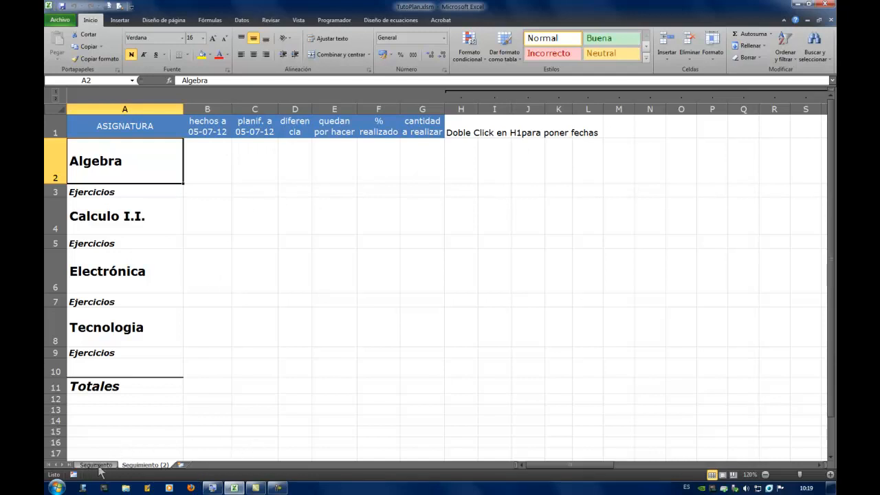
left_click(97, 465)
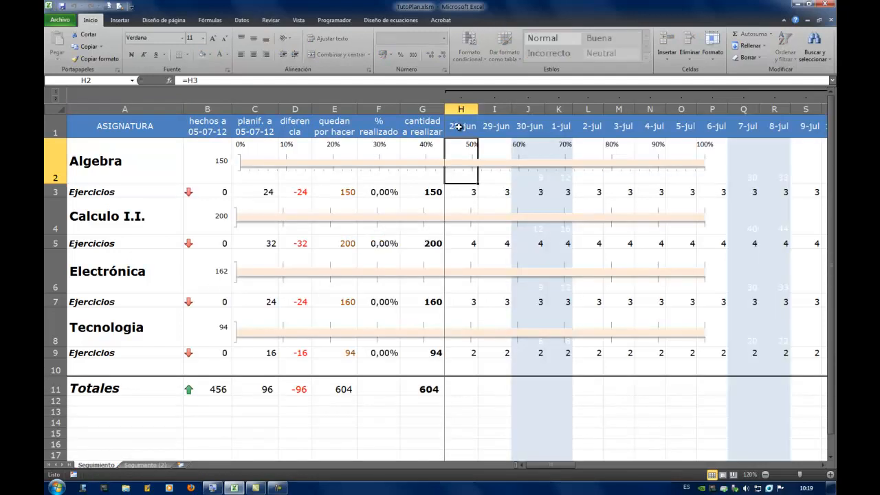
left_click(462, 126)
left_click(494, 127)
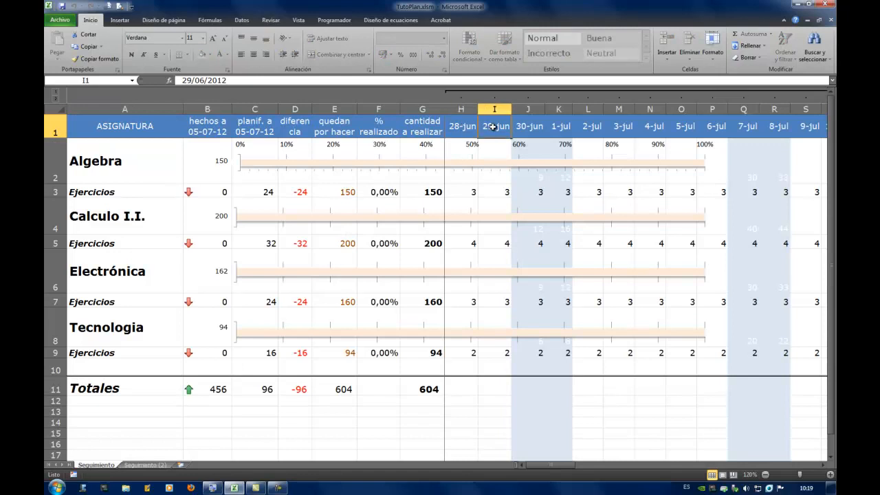
left_click(535, 126)
left_click(574, 126)
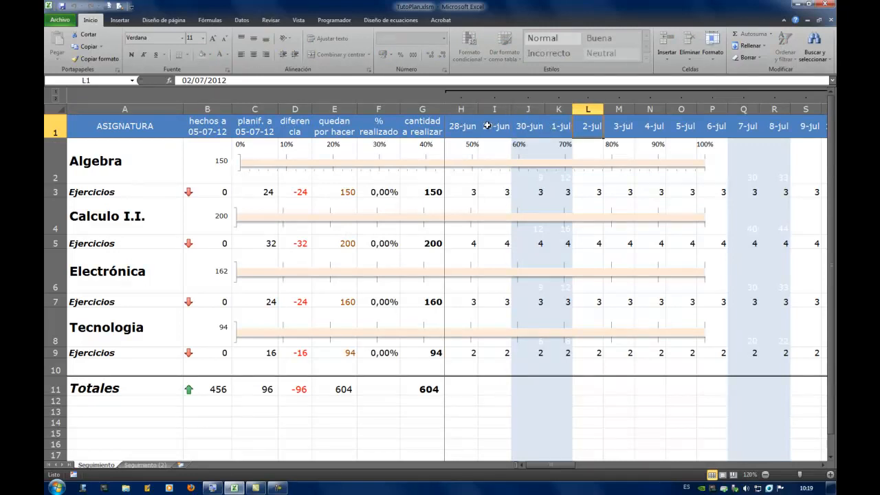
left_click(466, 126)
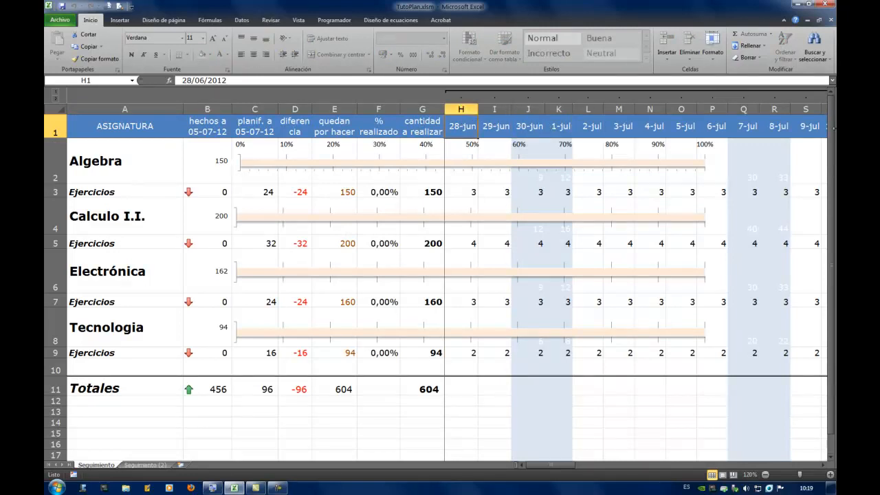
Step: Inspect Algebra's quantity in G3 and the REDONDEAR.MAS formula in H3 that divides it by the number of dates
left_click(421, 193)
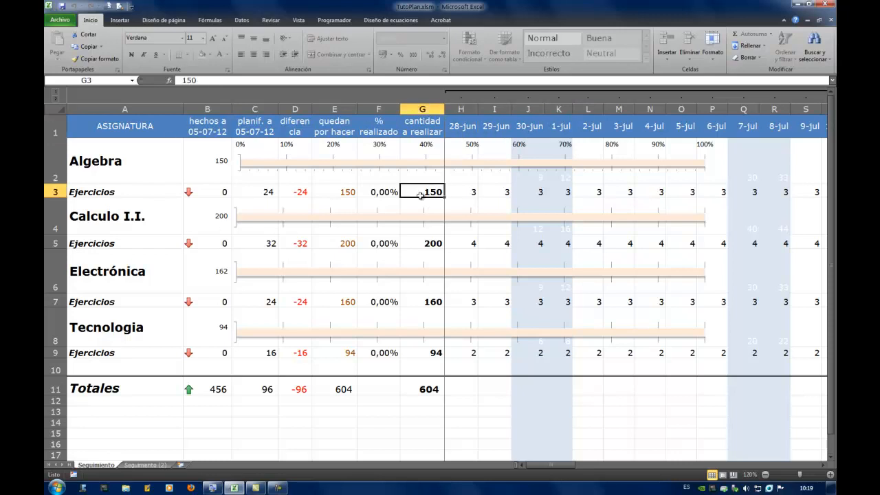
left_click(459, 191)
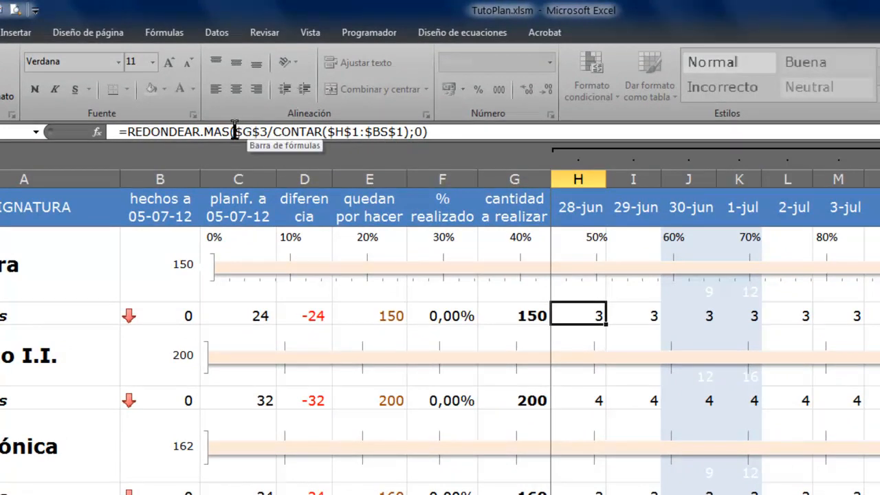
left_click(510, 320)
left_click(586, 318)
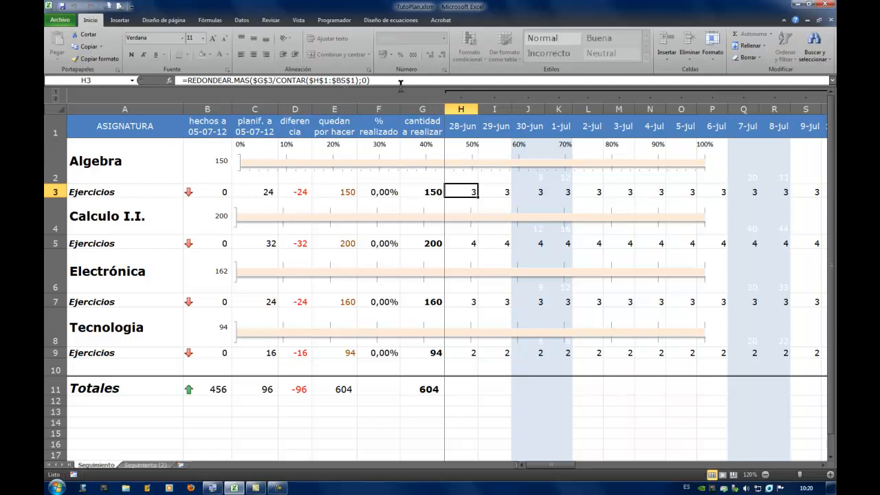
Step: Check the first and last dates of the header row, H1 and BS1, and return to the formula in H3
left_click(461, 127)
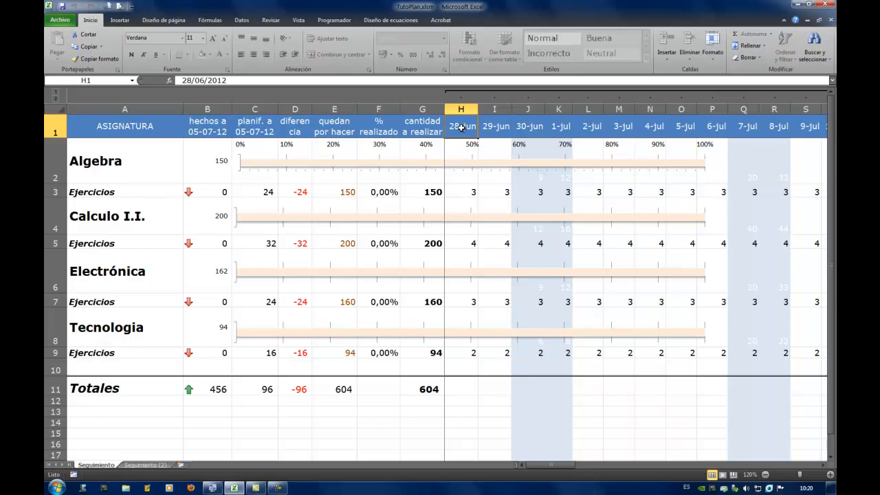
key("ctrl+Right")
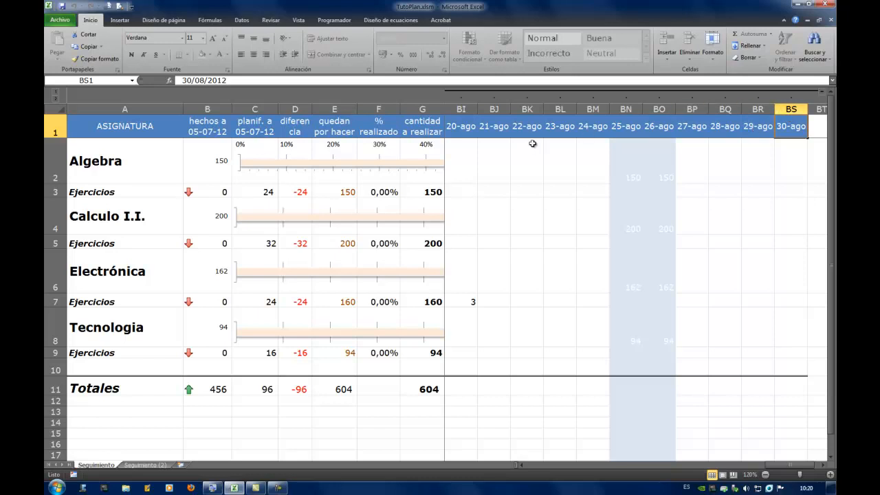
key("Tab")
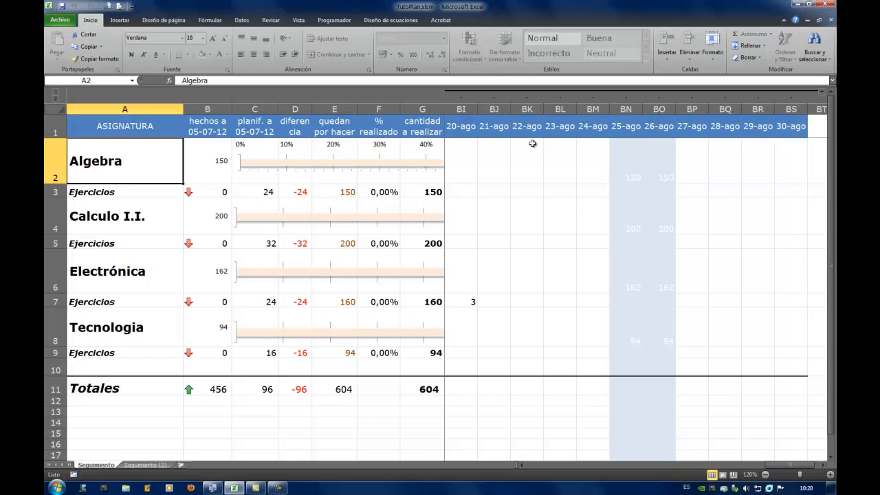
left_click(453, 192)
key("Home")
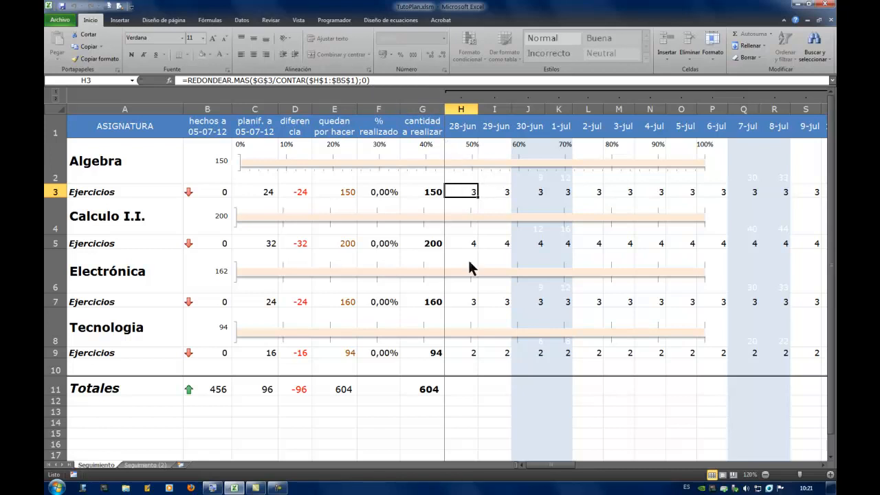
Step: Compare the daily exercise formulas of the four subjects in H3, H5, H7 and H9
left_click(459, 242)
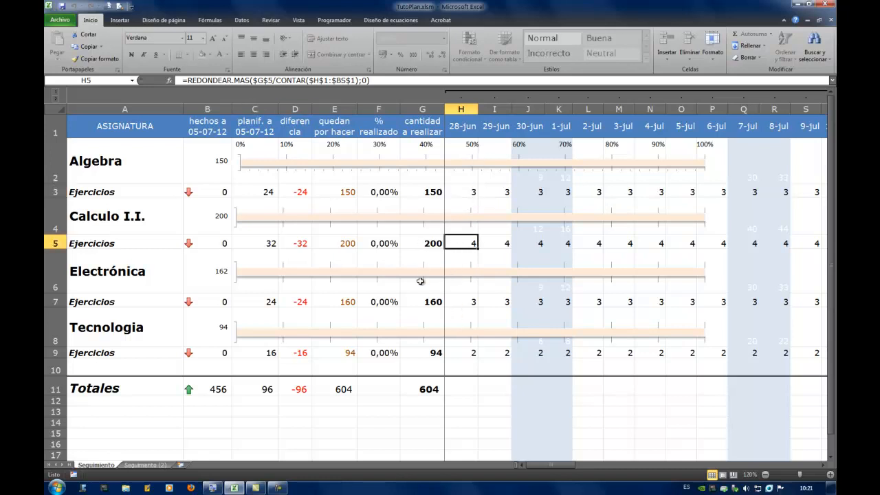
left_click(468, 303)
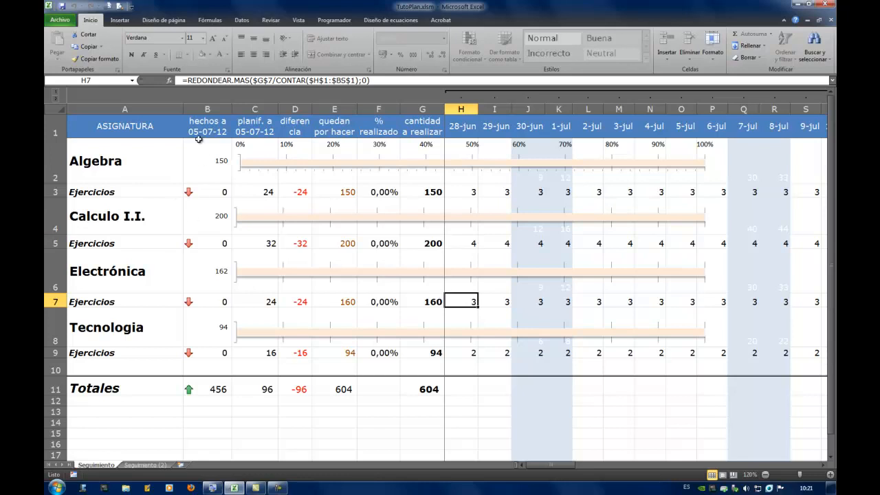
left_click(465, 191)
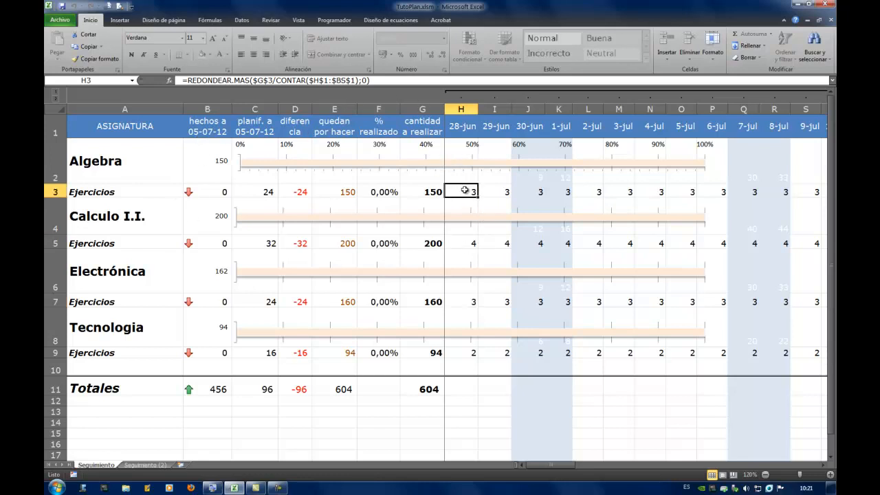
left_click(467, 301)
left_click(462, 353)
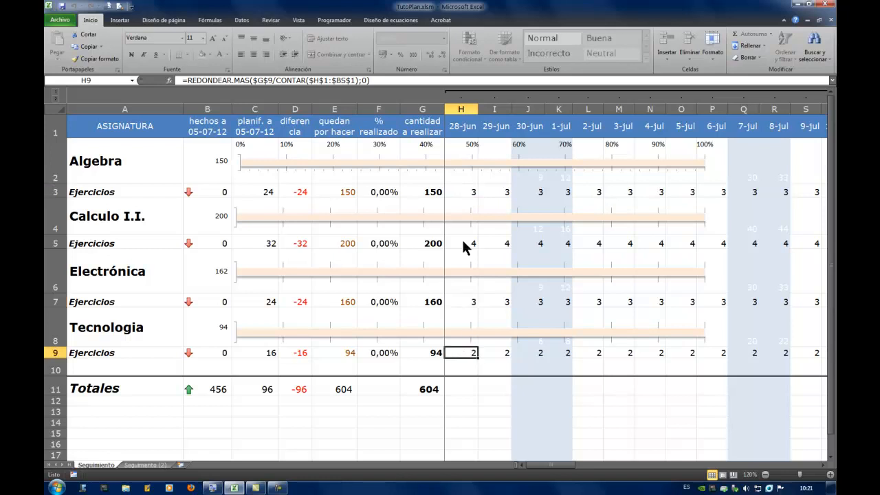
left_click(458, 191)
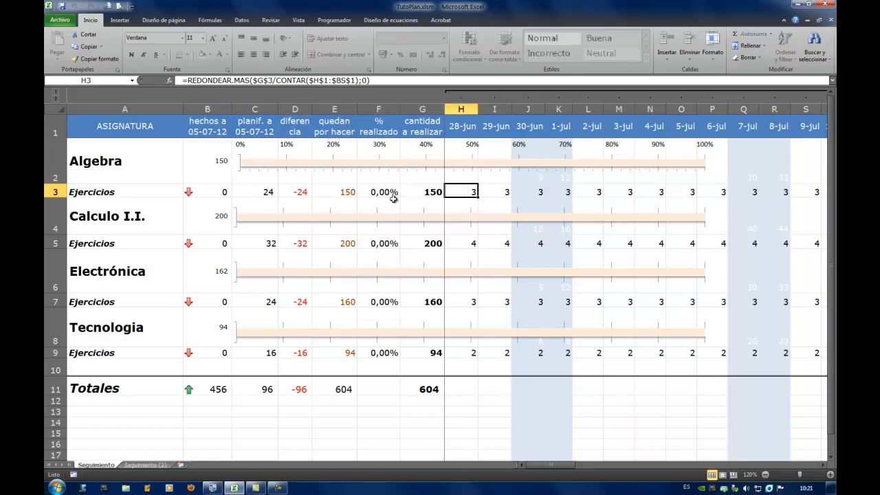
Step: Examine Algebra's completed exercises in B3 and the planned-to-date formula in C3
left_click(268, 195)
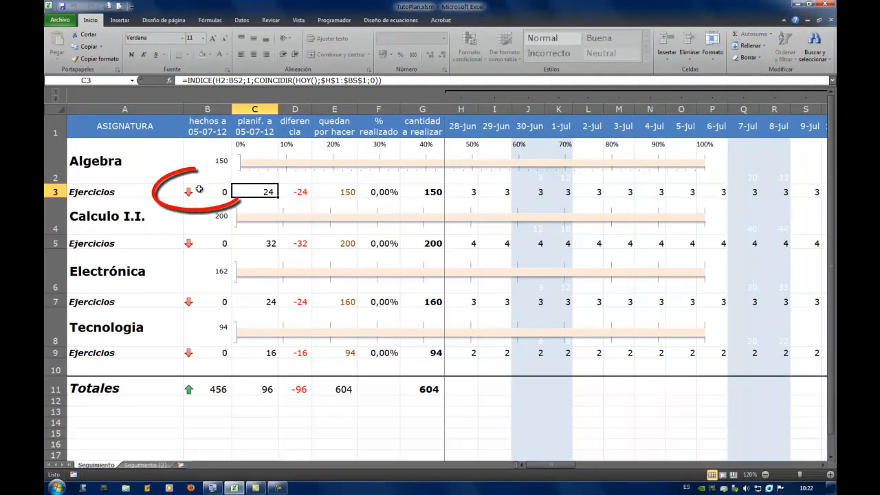
left_click(202, 190)
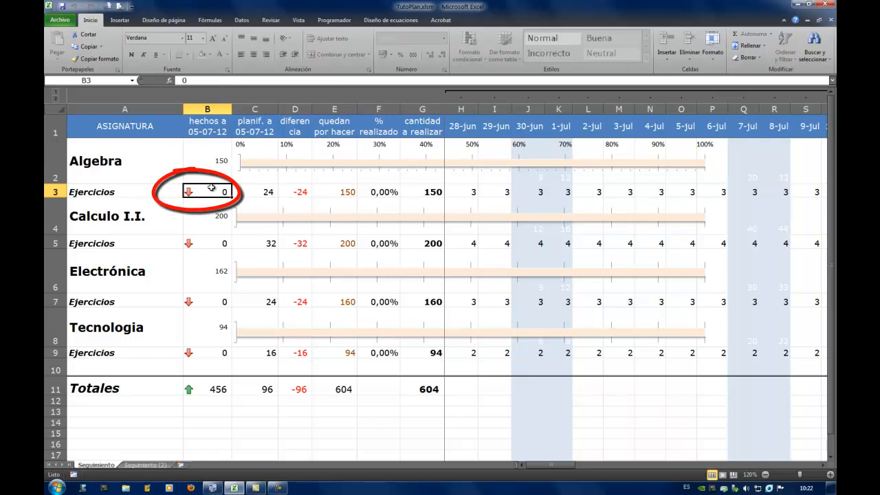
left_click(251, 191)
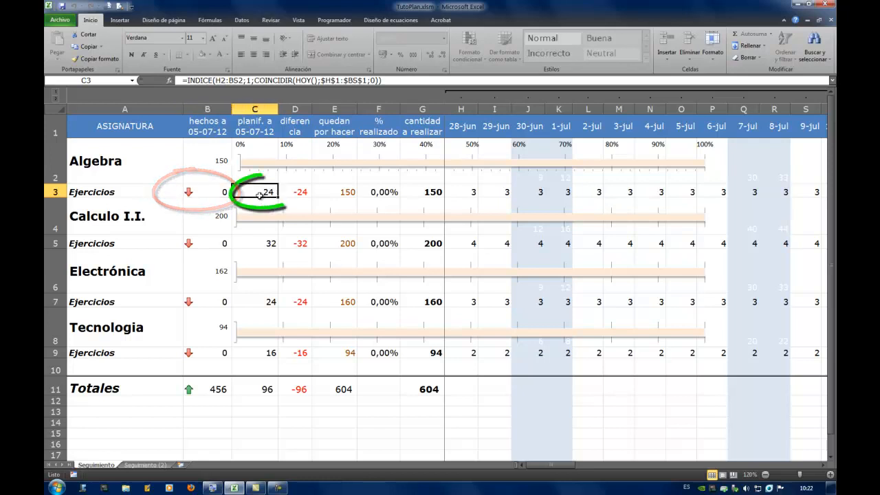
Step: Examine Algebra's difference formula in D3 and its remaining-exercises formula in E3
left_click(301, 183)
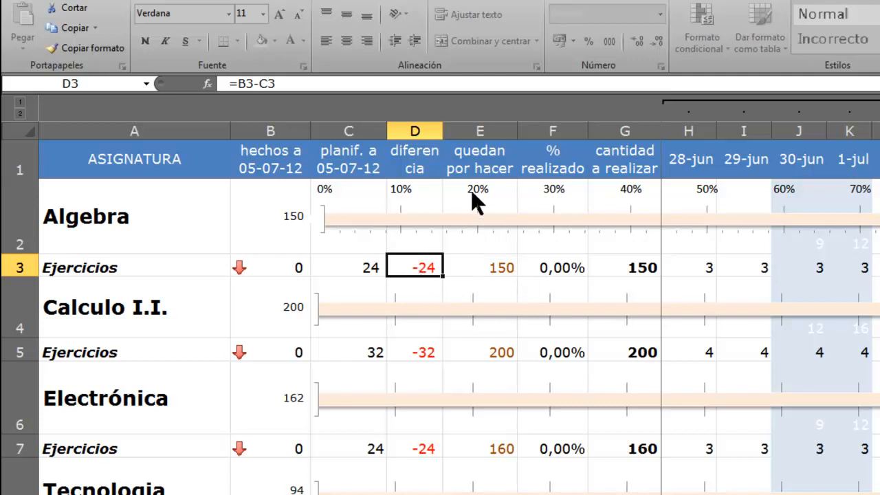
left_click(479, 268)
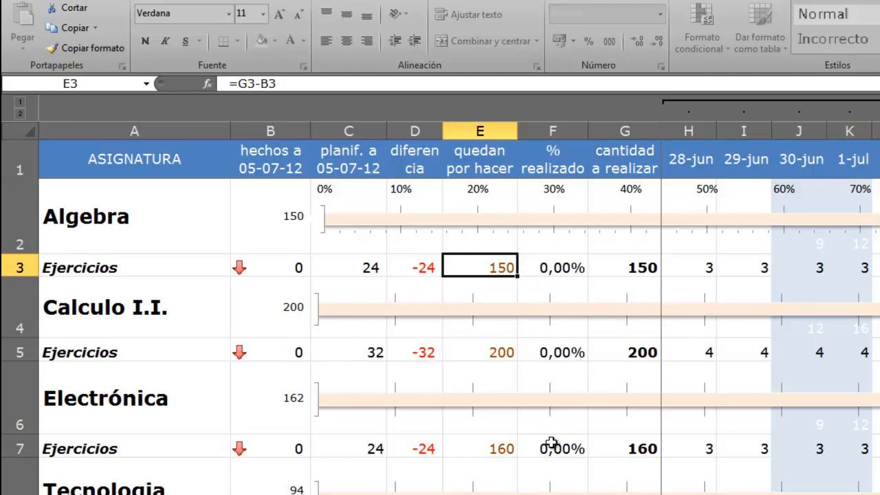
Step: Enter 20 as Algebra's completed exercises in B3
left_click(304, 268)
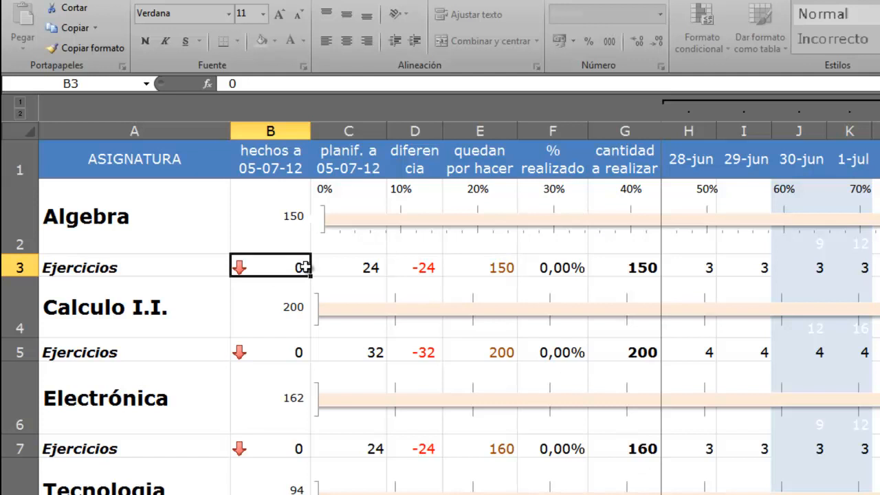
type("20")
key("Return")
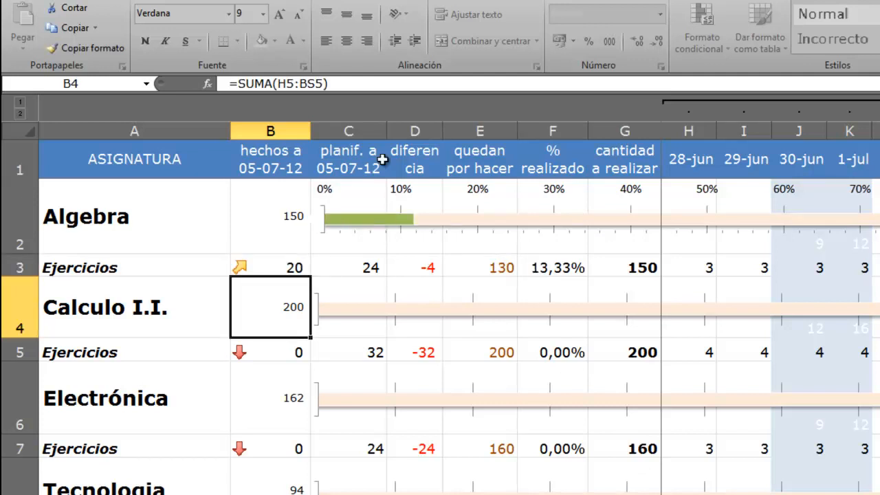
Step: Review Algebra's completed count in B3 and the difference, remaining and percentage formulas in D3, E3 and F3
left_click(275, 269)
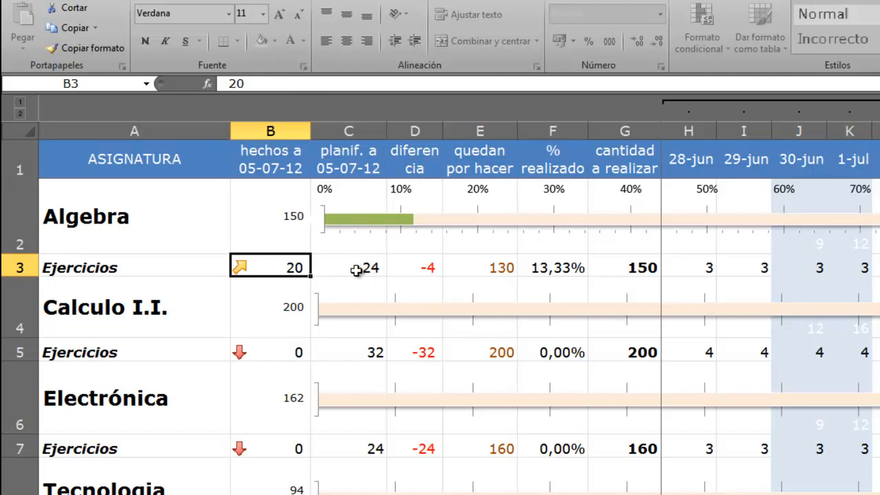
left_click(424, 267)
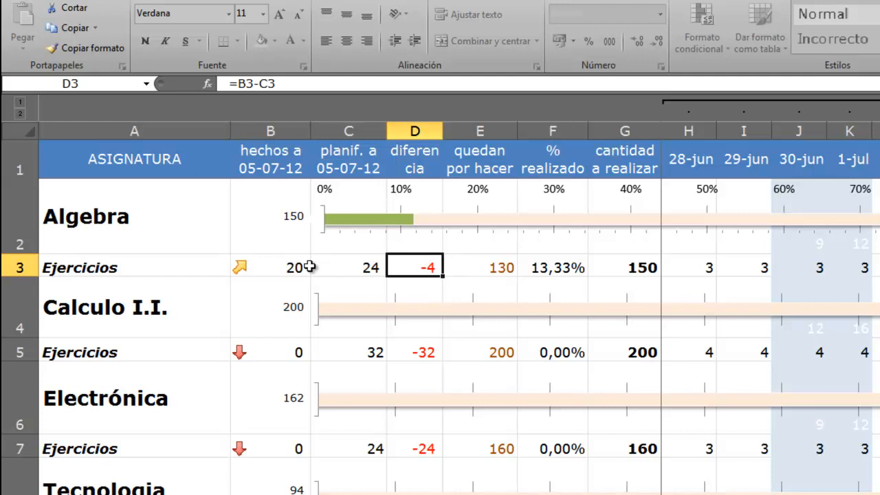
left_click(507, 267)
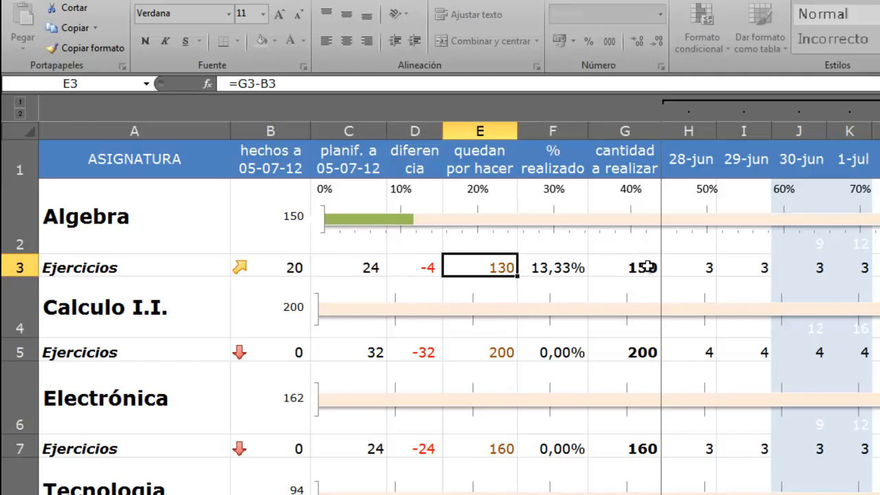
left_click(556, 268)
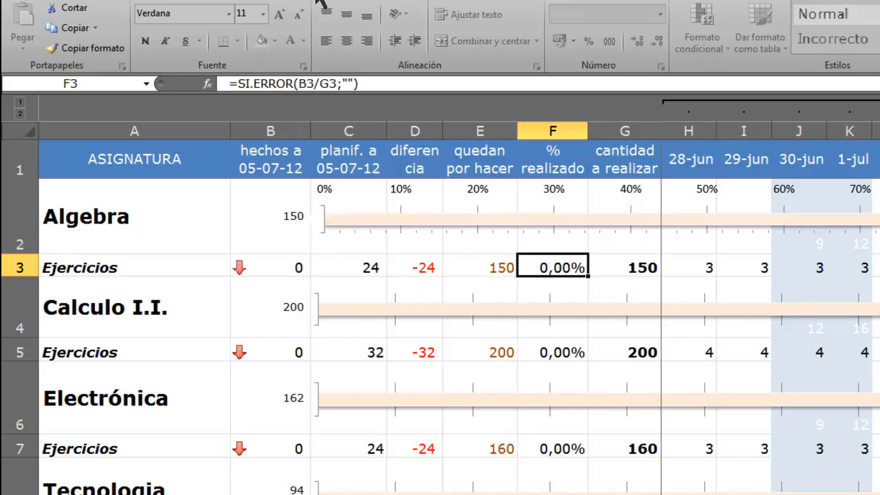
Step: Strip the SI.ERROR wrapper from Algebra's percentage formula in F3, leaving the plain division =B3/G3
left_click(376, 2)
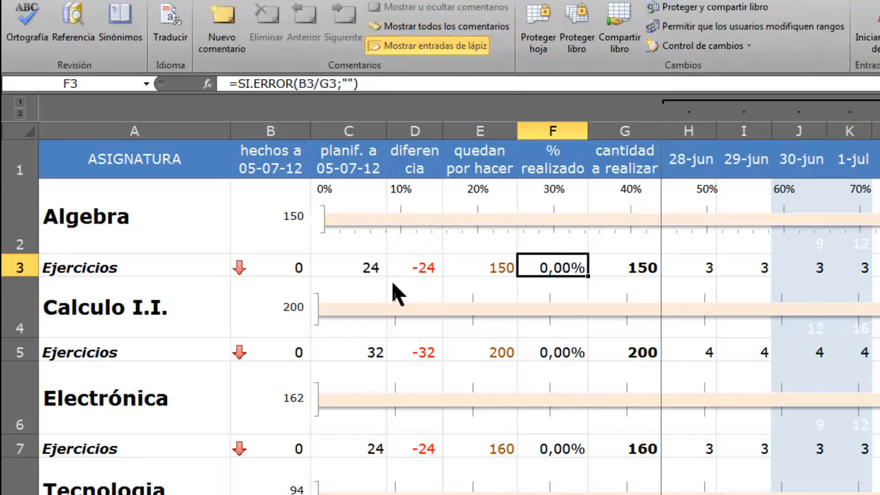
left_click(237, 84)
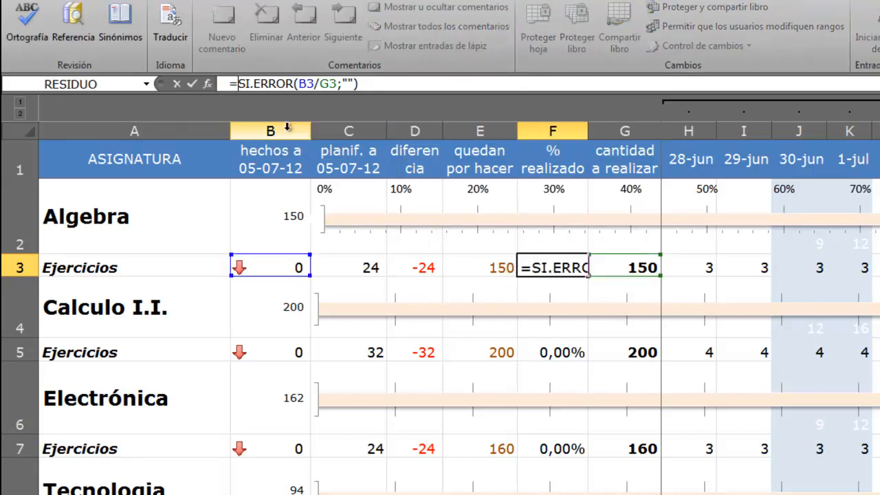
key("Delete")
key("Delete")
key("Delete")
key("Delete")
key("Delete")
key("Delete")
key("Delete")
key("Delete")
key("Delete")
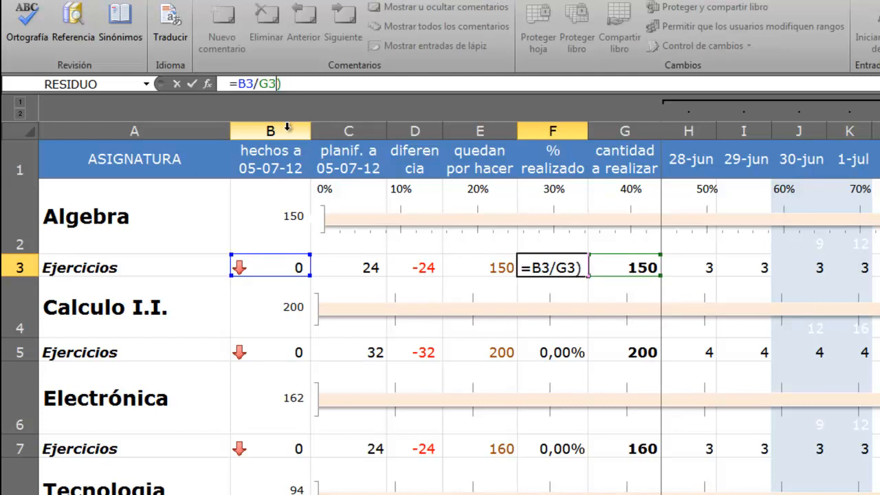
key("Return")
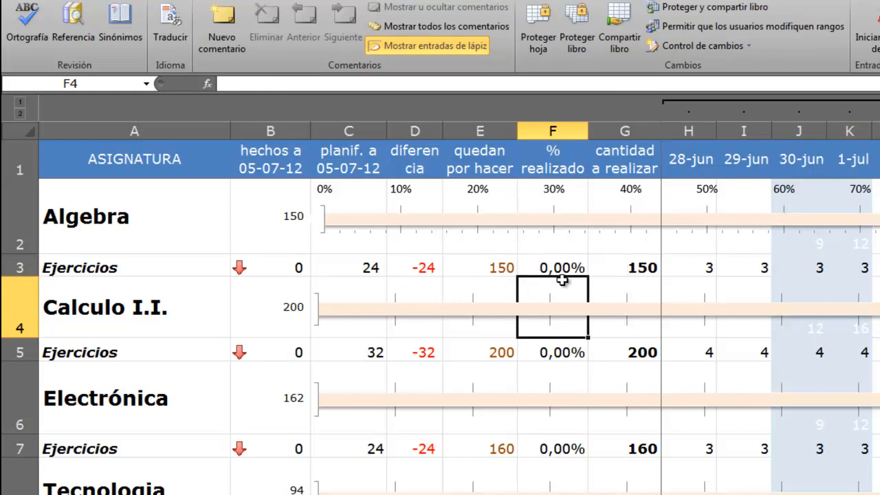
Step: Set Algebra's quantity in G3 to 0 to test the unguarded division
left_click(627, 270)
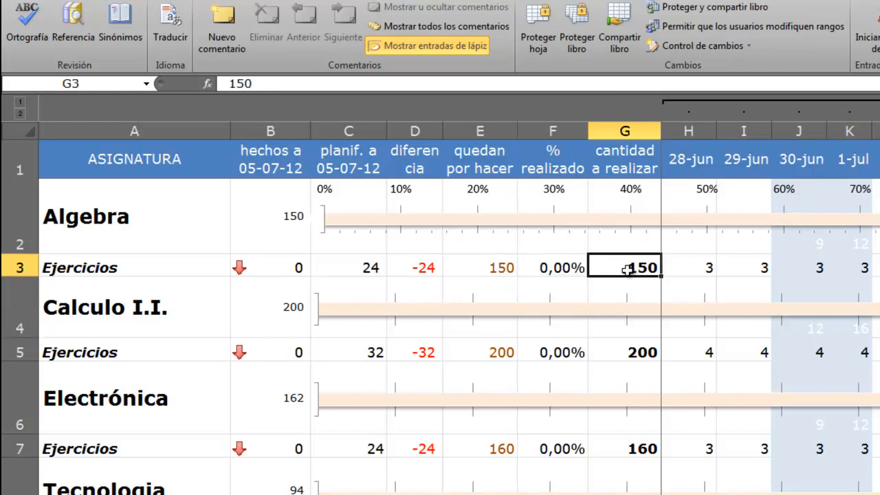
type("0")
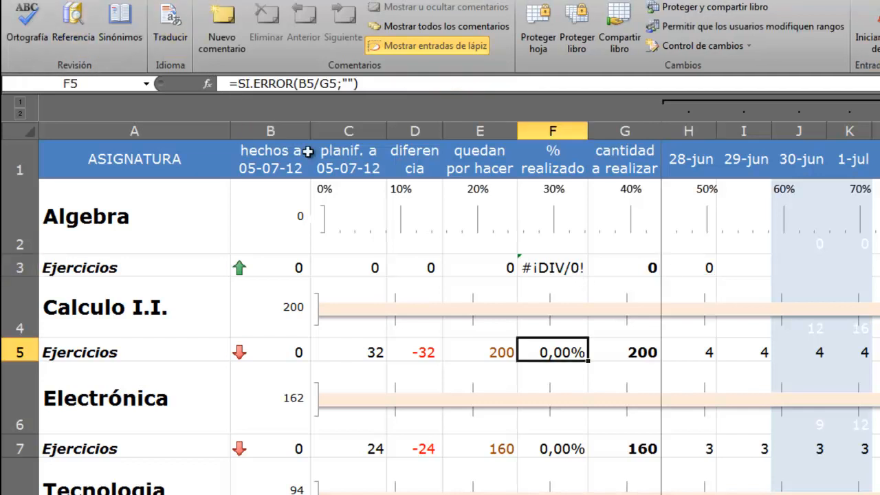
Step: Restore the SI.ERROR formula in F3 by pasting only the formula from F5, and protect the sheet with default permissions and no password
key("ctrl+c")
right_click(544, 267)
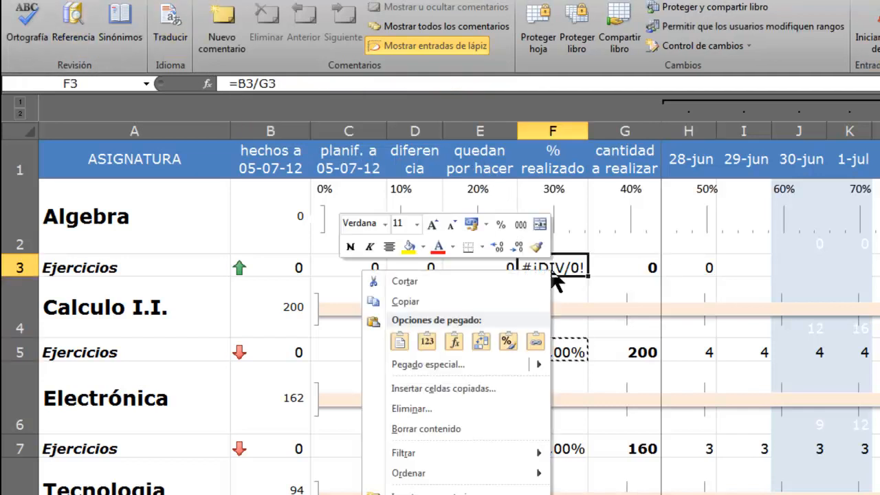
left_click(453, 337)
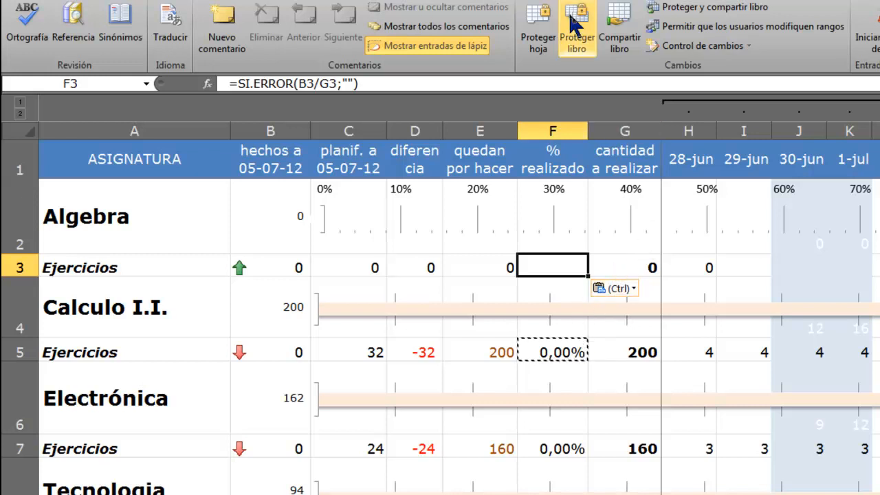
left_click(538, 34)
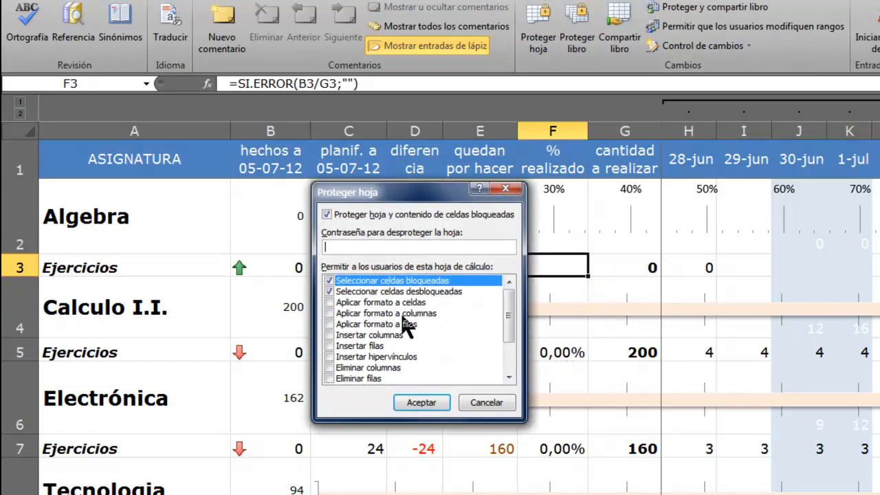
left_click(421, 403)
Step: Set Algebra's quantity in G3 to 150
left_click(646, 266)
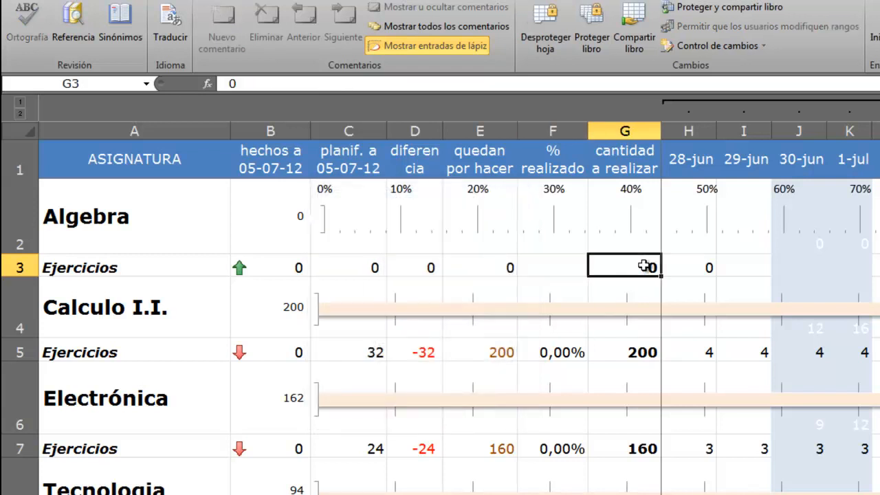
type("150")
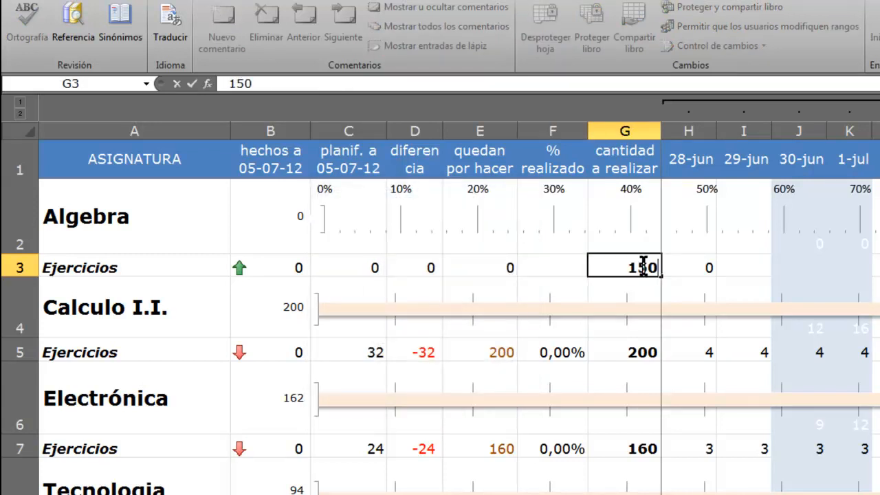
key("Return")
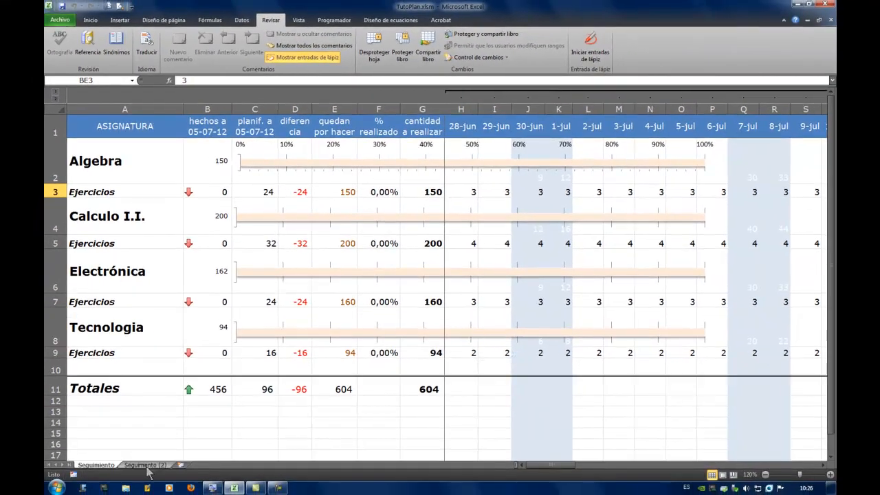
Step: Show the Seguimiento (2) sheet and go through its column headings from B1 to G1
left_click(145, 465)
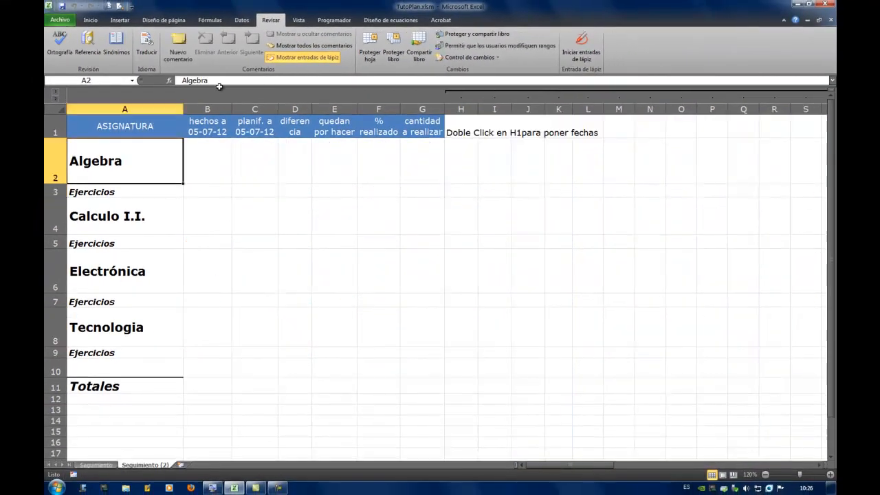
left_click(229, 133)
key("Right")
key("Right")
key("Right")
key("Right")
key("Right")
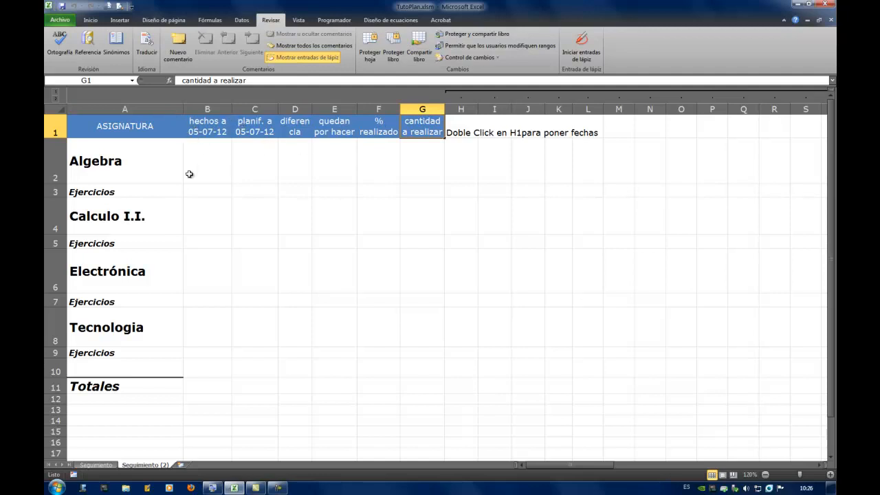
Step: Review the subject and Ejercicios labels in A2:A4 of Seguimiento (2) and compare the layout with the completed Seguimiento sheet
left_click(118, 172)
left_click(126, 196)
left_click(133, 163)
left_click(137, 196)
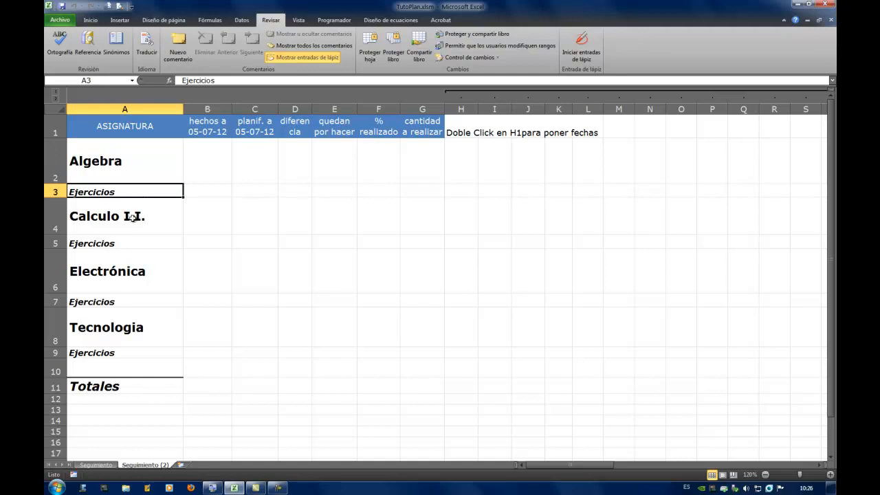
left_click(133, 217)
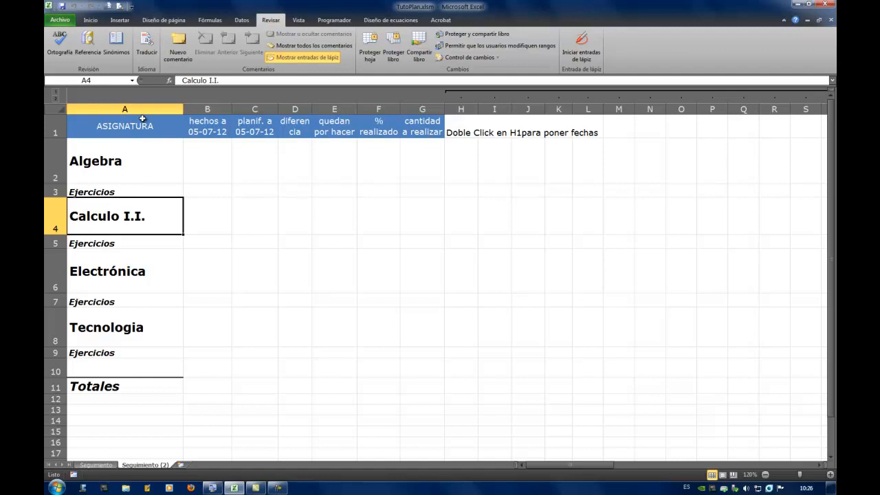
left_click(110, 465)
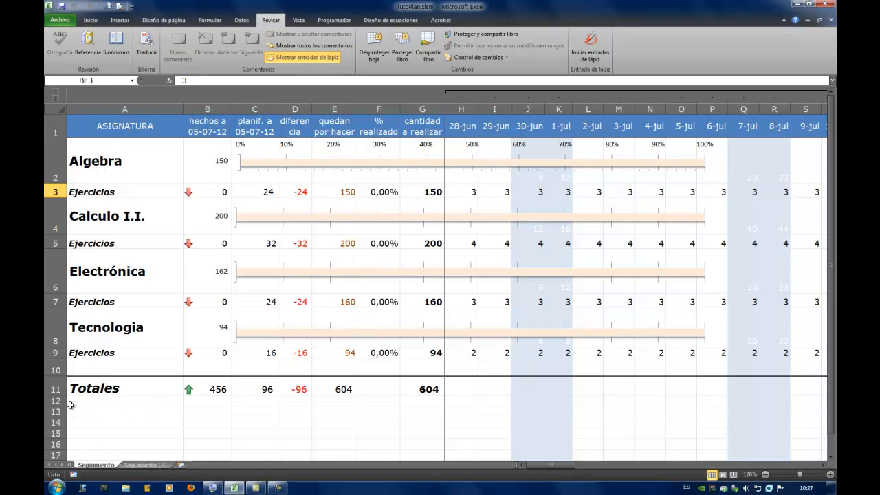
left_click(144, 465)
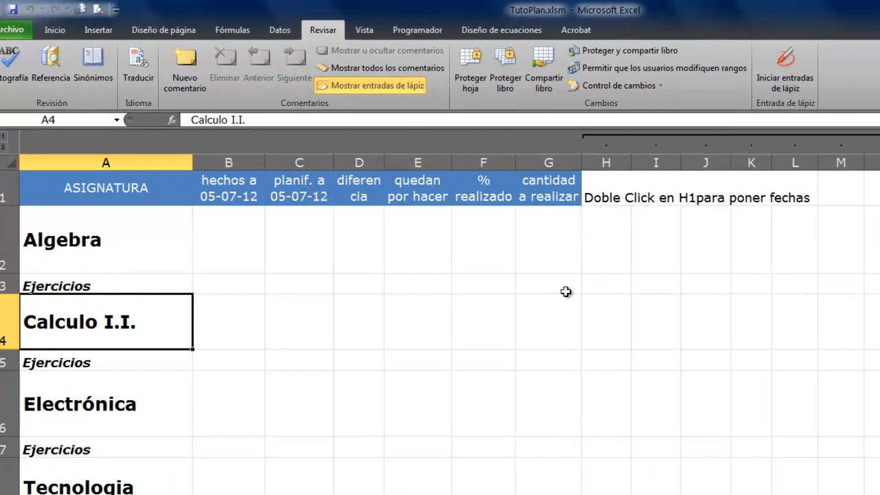
Step: Fill the date header from H1 using the calendar form, with start date 5 July 2012 and end date 30 August 2012
double_click(601, 196)
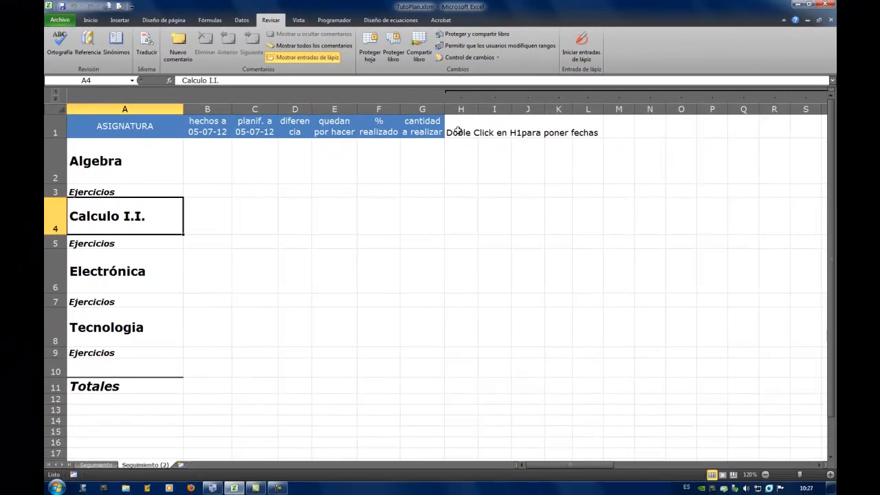
double_click(562, 181)
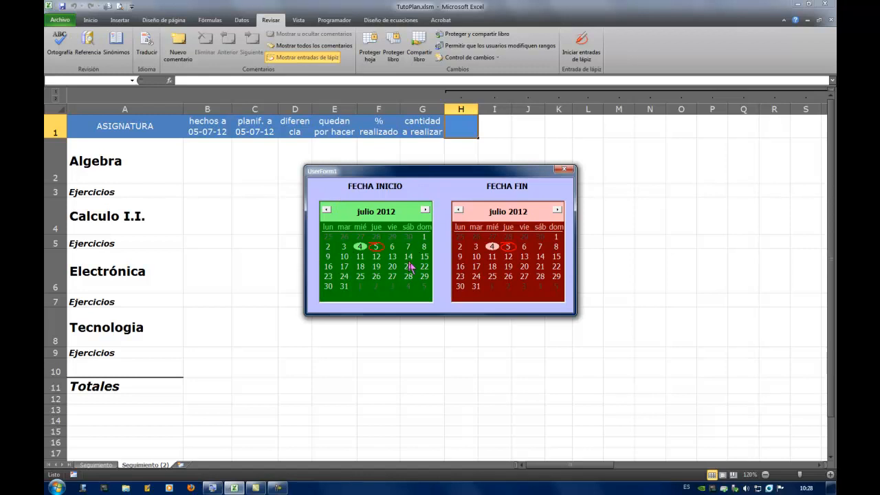
left_click(375, 247)
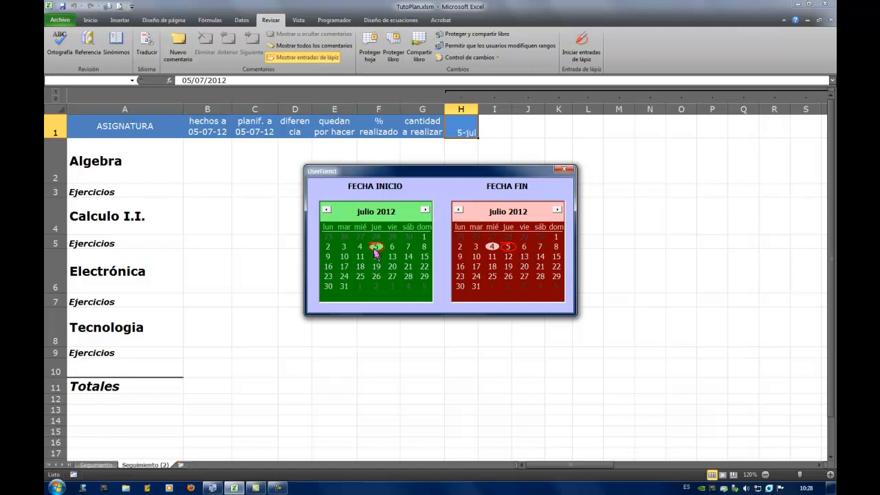
left_click(557, 209)
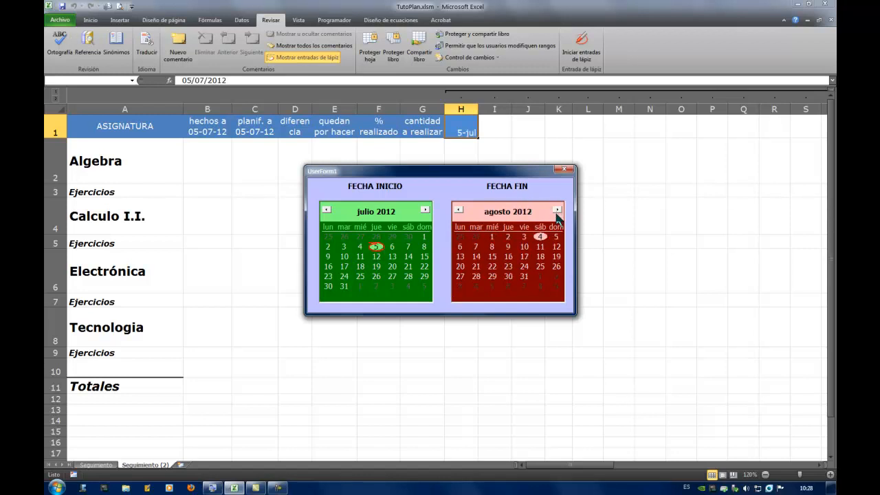
left_click(507, 276)
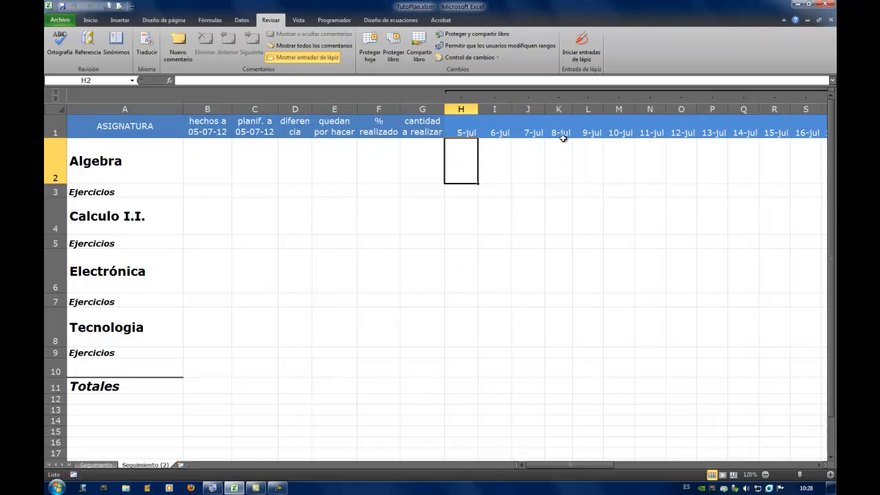
Step: Check the first and last generated dates in H1 and BL1, and return to the start of row 1
left_click(469, 127)
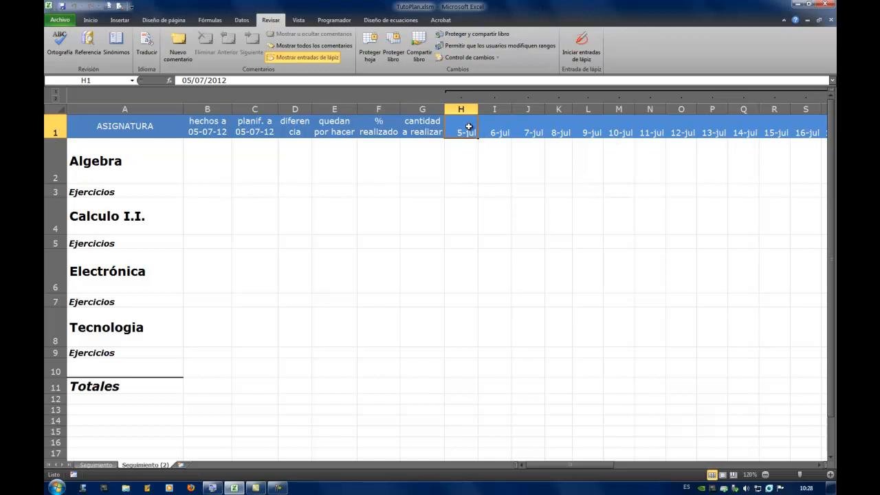
key("ctrl+Right")
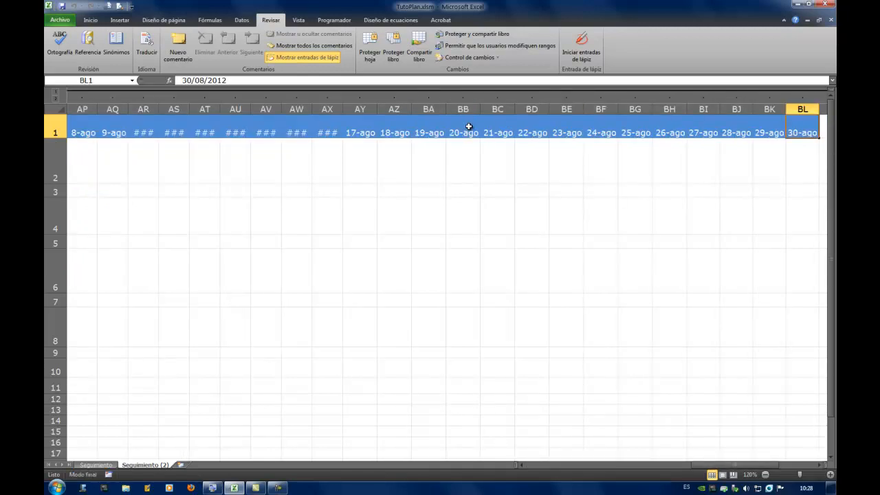
key("ctrl+Left")
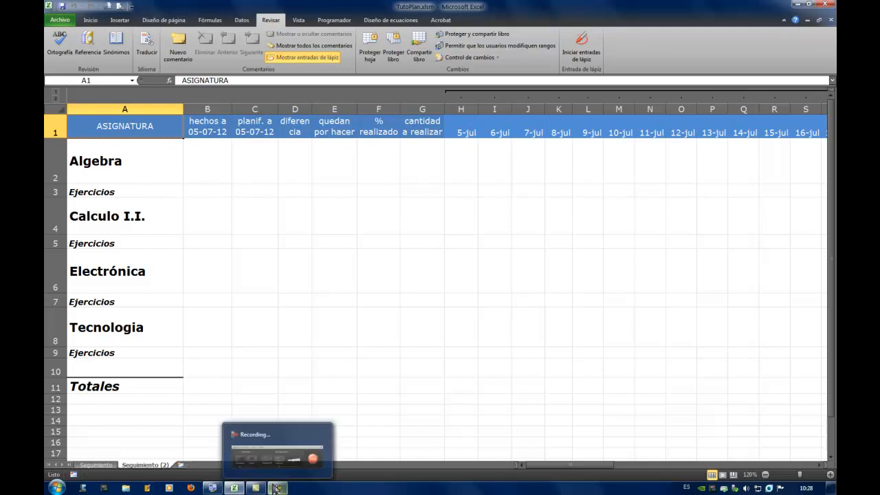
mouse_move(234, 488)
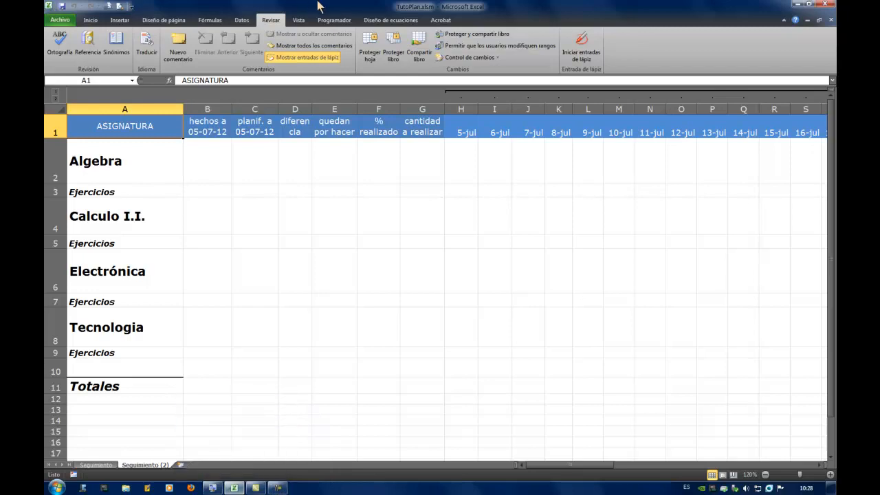
Step: Open the workbook's VBA project and read the Activate and BeforeDoubleClick event code of Hoja2
left_click(333, 21)
left_click(57, 47)
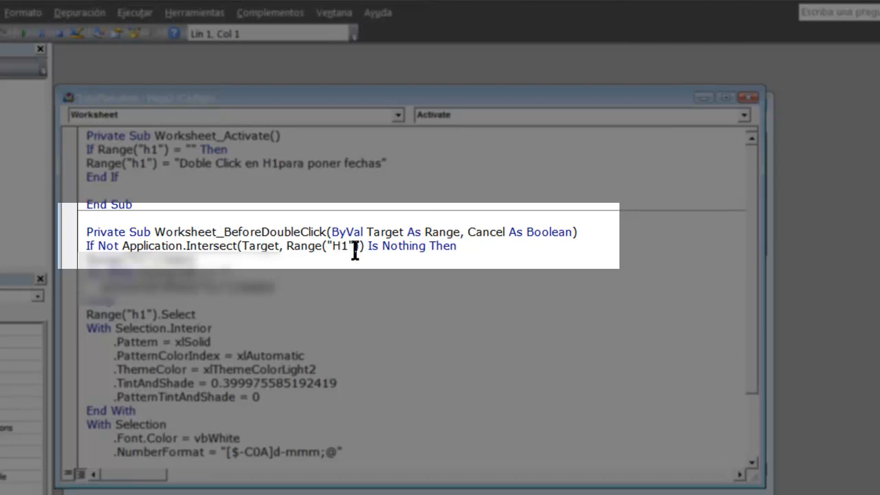
scroll(288, 263, "down", 1)
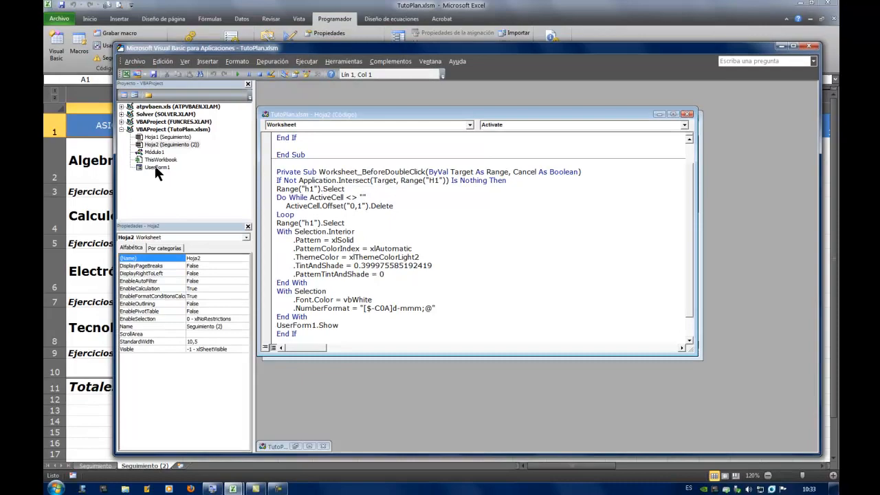
Step: Show UserForm1 in the designer, view its BackColor palette without changing it, and return to the Seguimiento (2) sheet
double_click(157, 167)
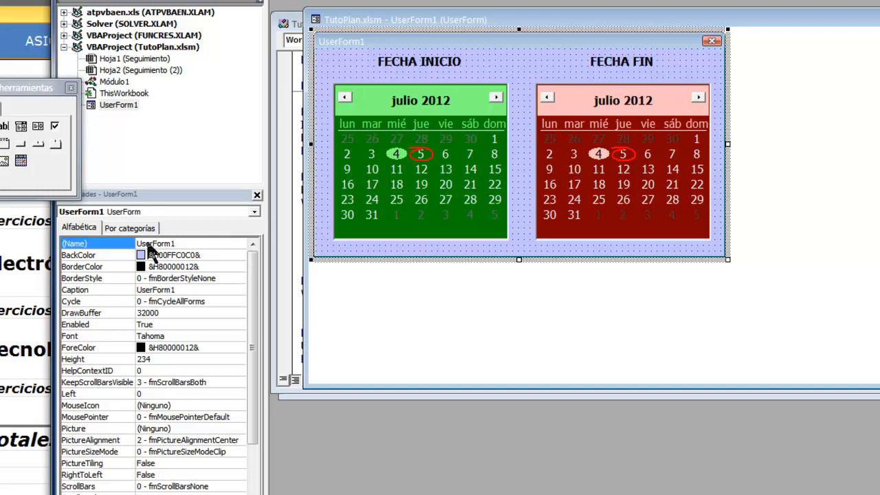
left_click(240, 254)
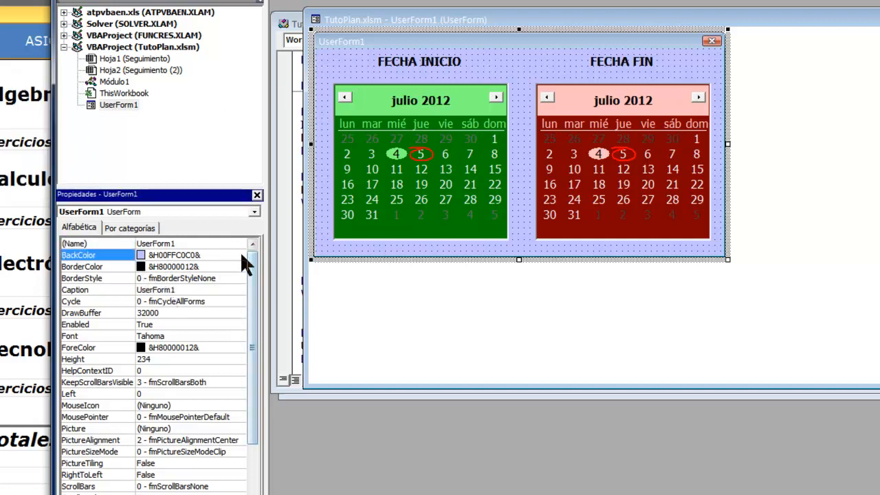
left_click(241, 256)
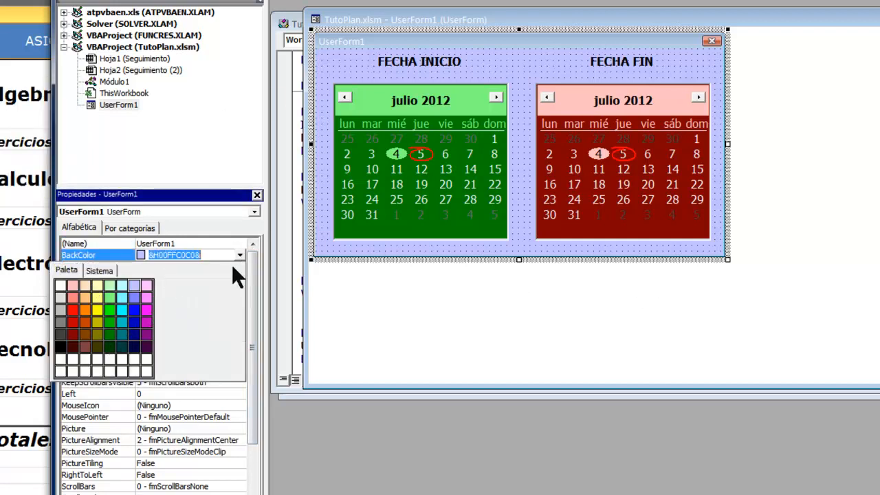
left_click(217, 244)
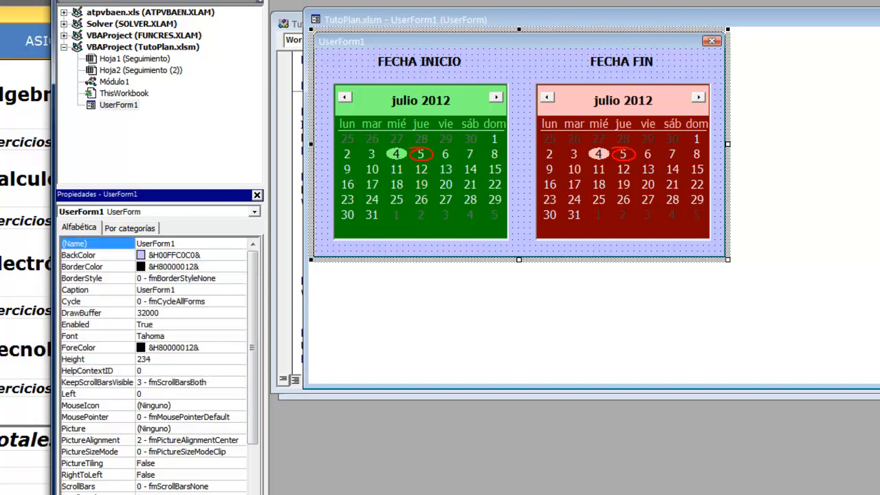
left_click(879, 20)
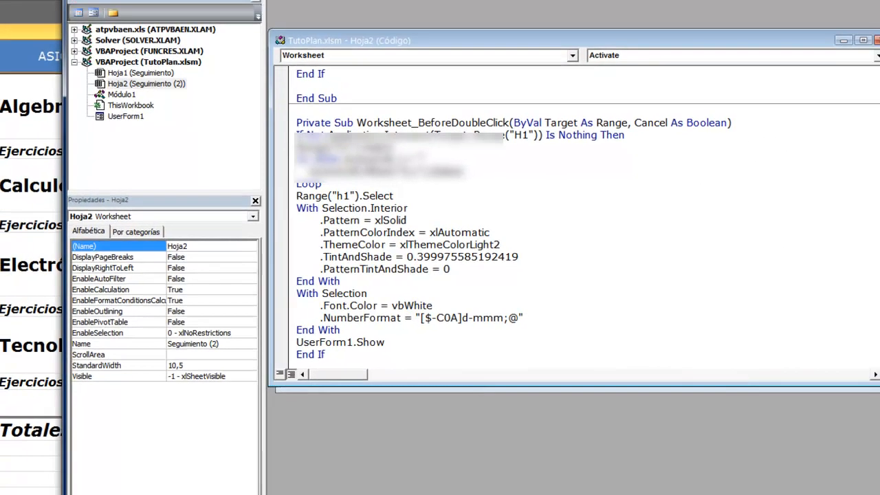
left_click(800, 32)
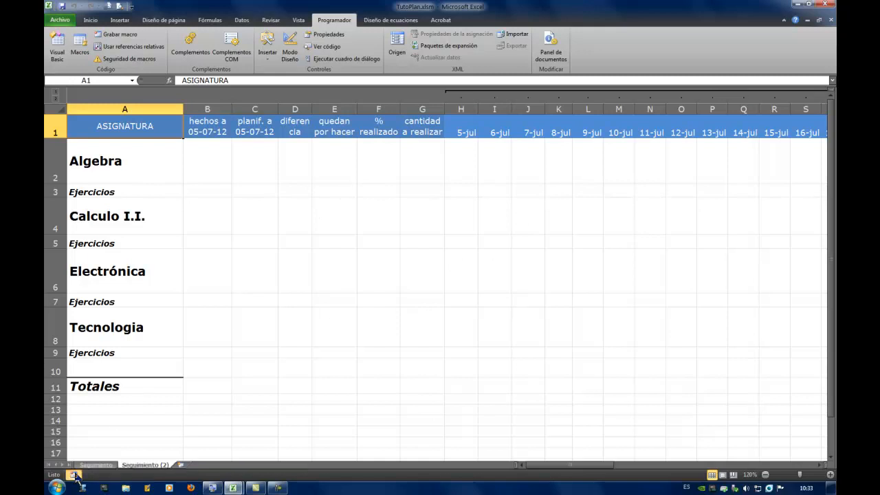
Step: Start recording Macro1 in this workbook and fill cell F4 with the theme's red accent color
left_click(74, 474)
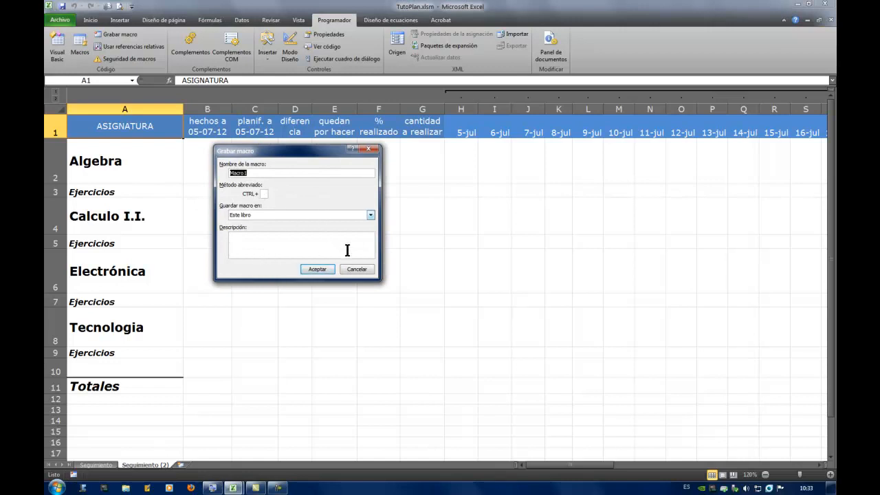
left_click(317, 270)
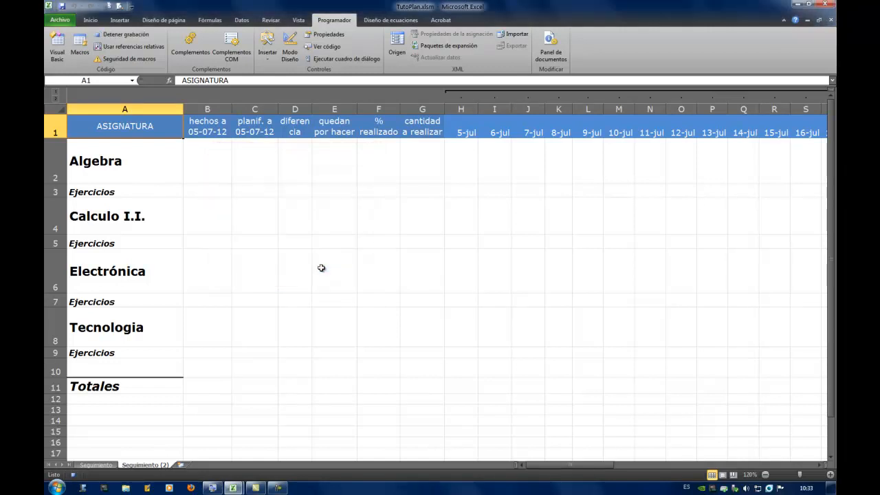
left_click(381, 224)
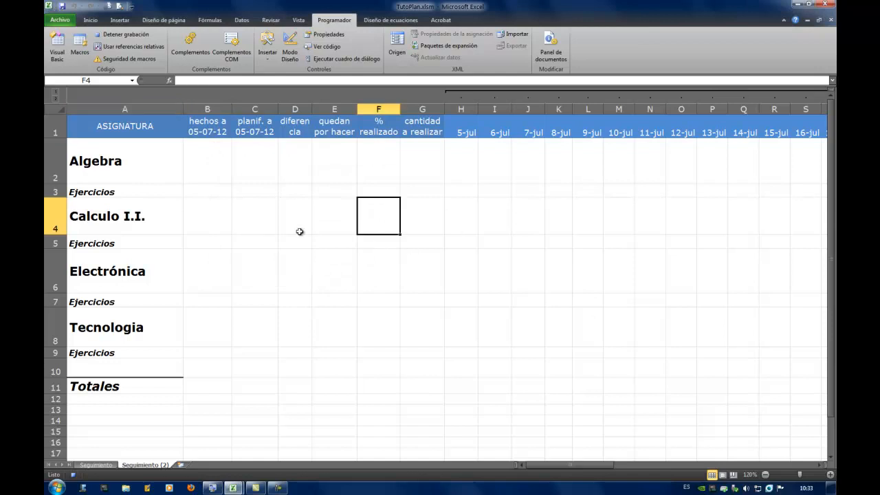
left_click(89, 22)
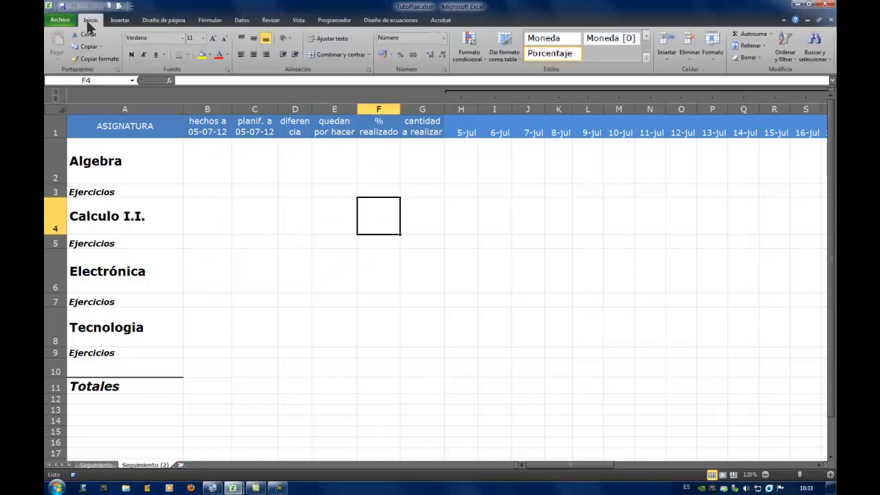
left_click(208, 55)
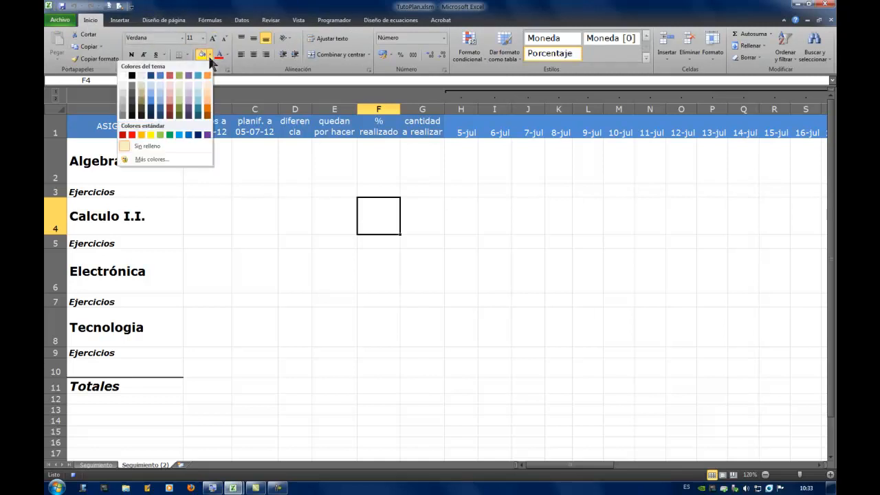
left_click(170, 75)
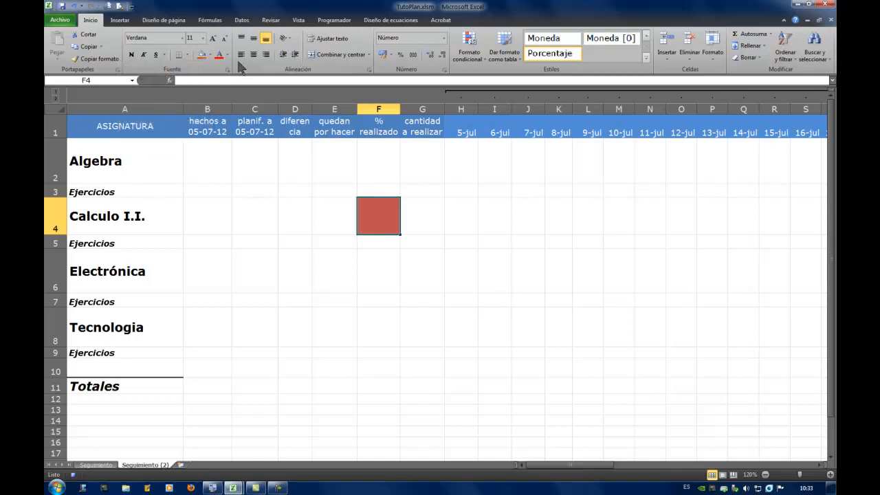
Step: Set the font color of F4 to white and stop recording the macro
left_click(227, 55)
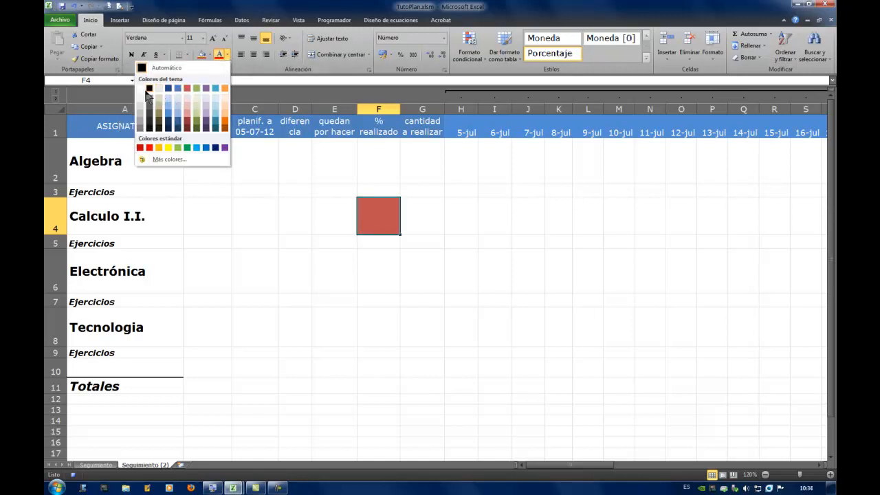
left_click(147, 90)
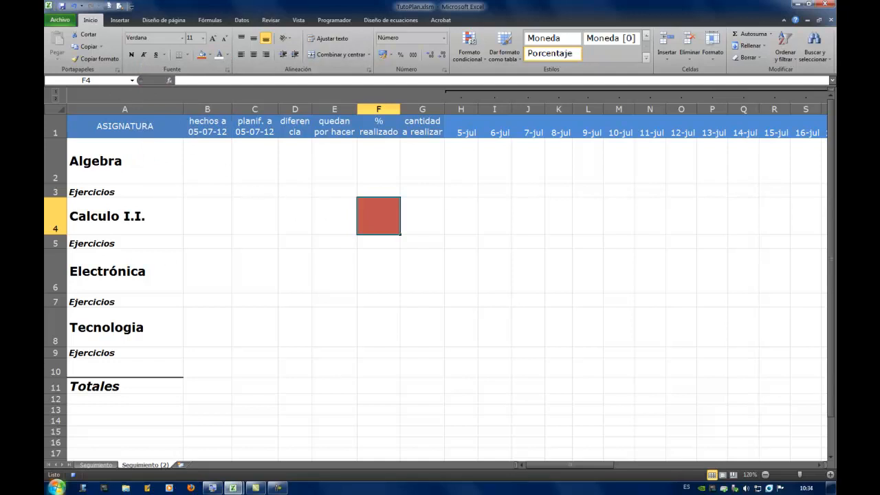
left_click(73, 474)
Step: Enter 11 in cell F4 and select that cell again
type("11")
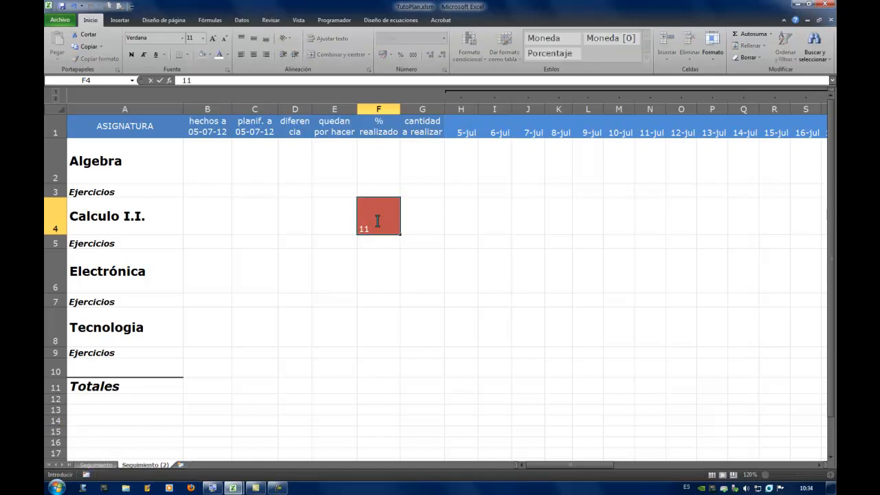
key("Return")
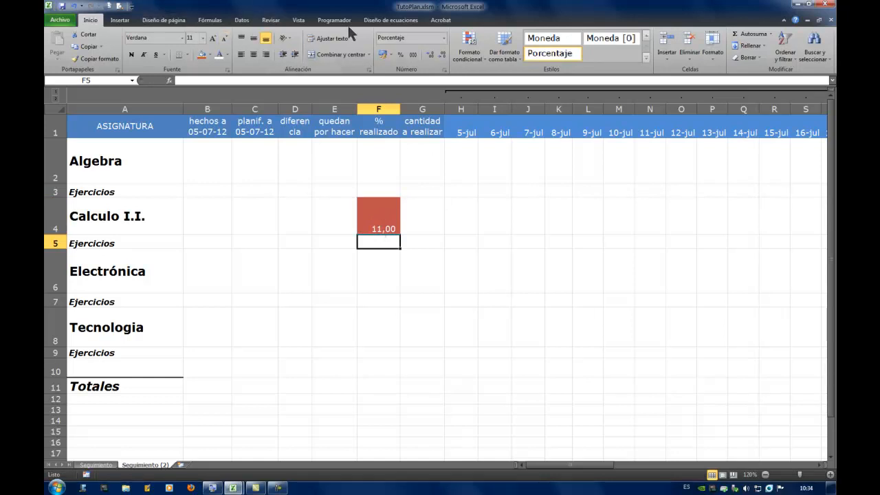
left_click(385, 219)
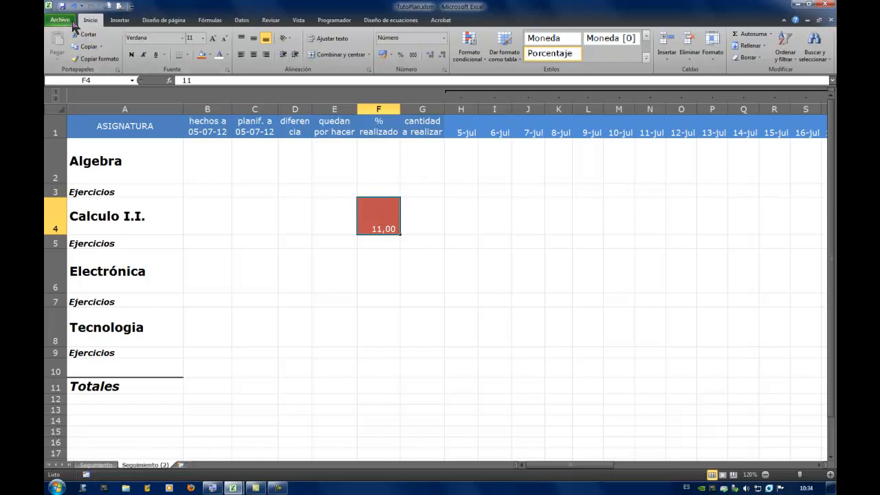
Step: Open the recorded Macro1 for editing and compare its fill and font code with the Hoja2 event code
left_click(325, 23)
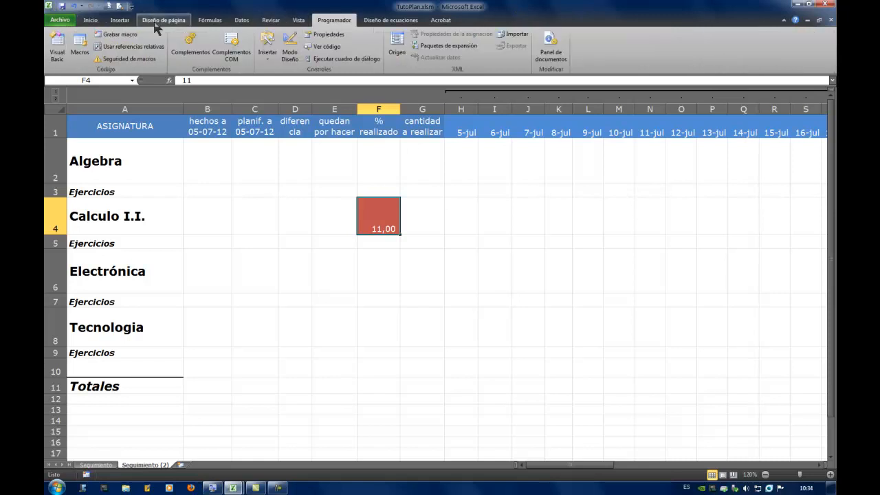
left_click(81, 48)
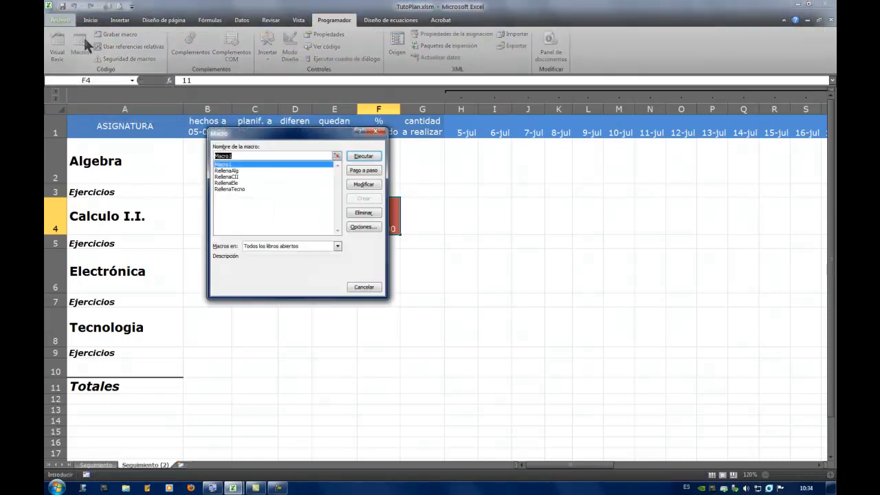
left_click(363, 184)
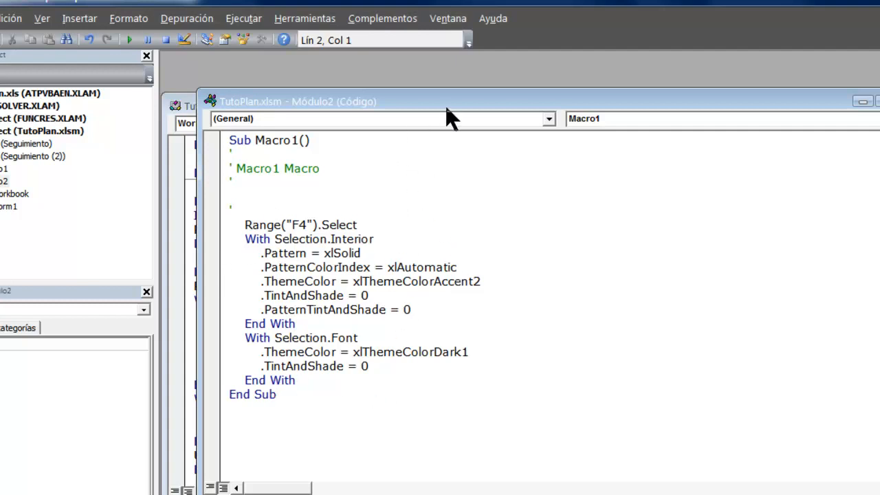
left_click_drag(446, 104, 707, 200)
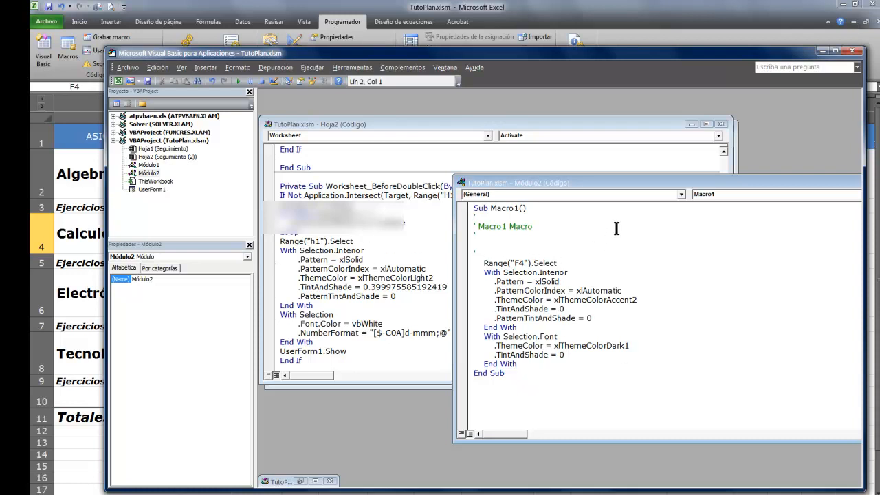
left_click(605, 190)
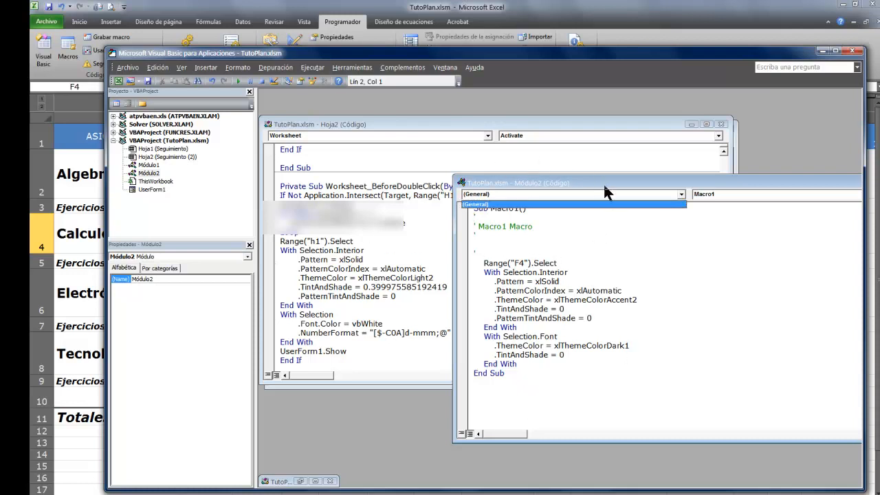
left_click(783, 180)
left_click_drag(696, 184, 458, 183)
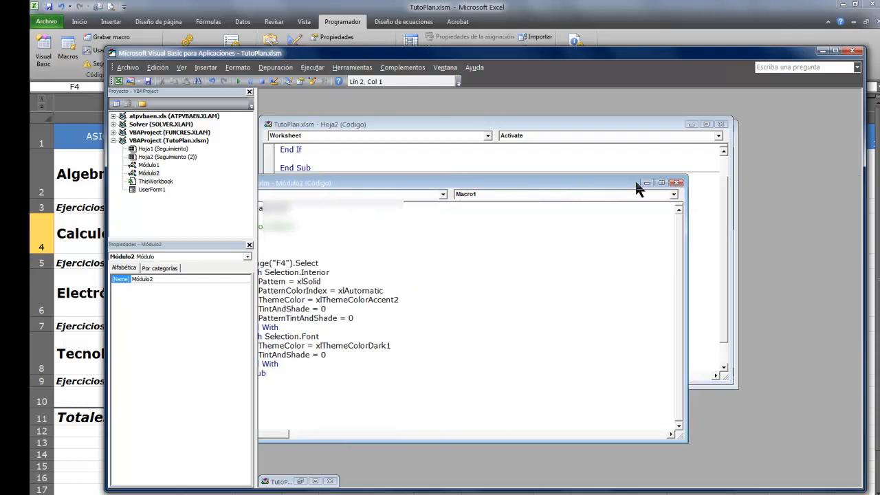
Step: Close the Macro1 code and review the BeforeDoubleClick procedure of Hoja2
left_click(676, 183)
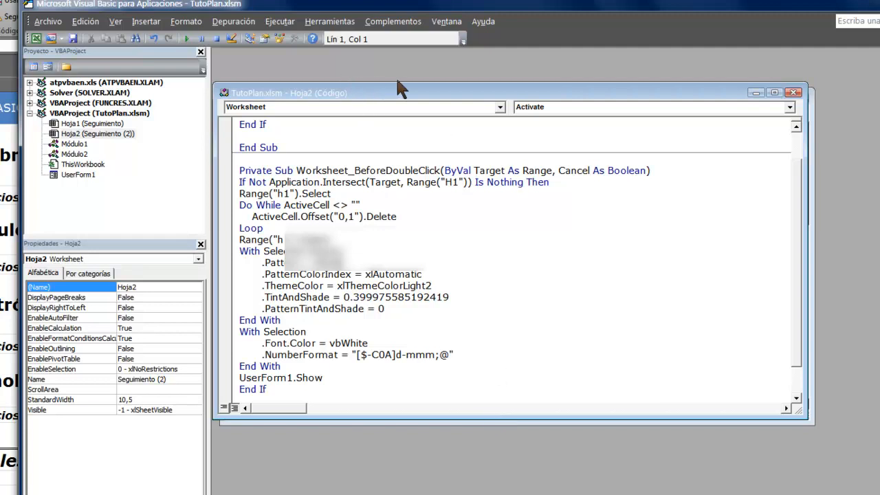
left_click_drag(408, 95, 464, 130)
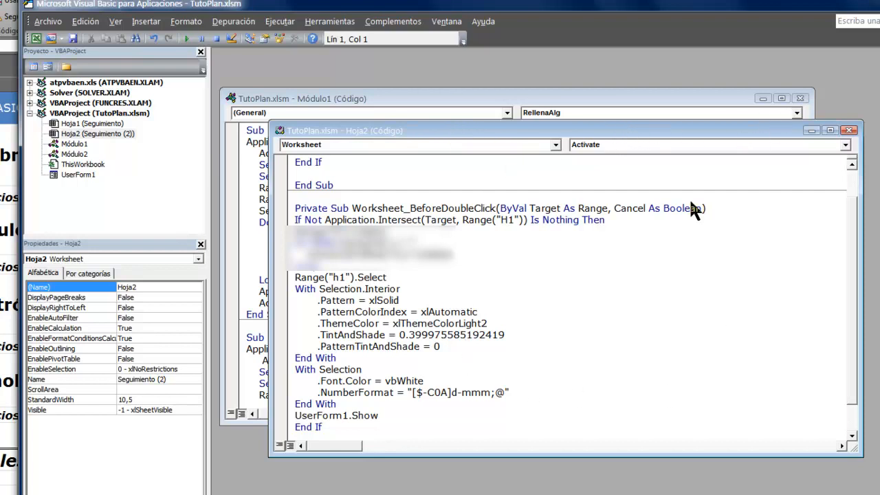
left_click_drag(567, 125, 530, 93)
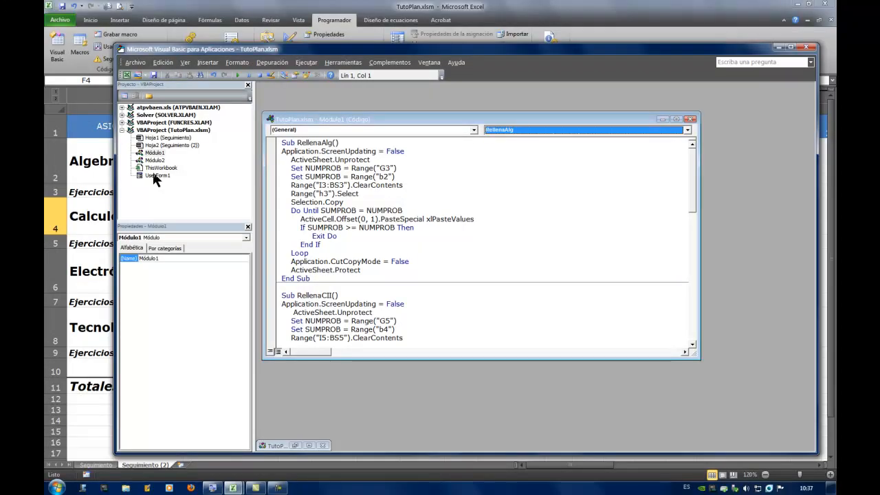
Step: Open UserForm1 in the designer, examine its controls and two calendars, and show the start-date calendar's DateClick code
double_click(154, 176)
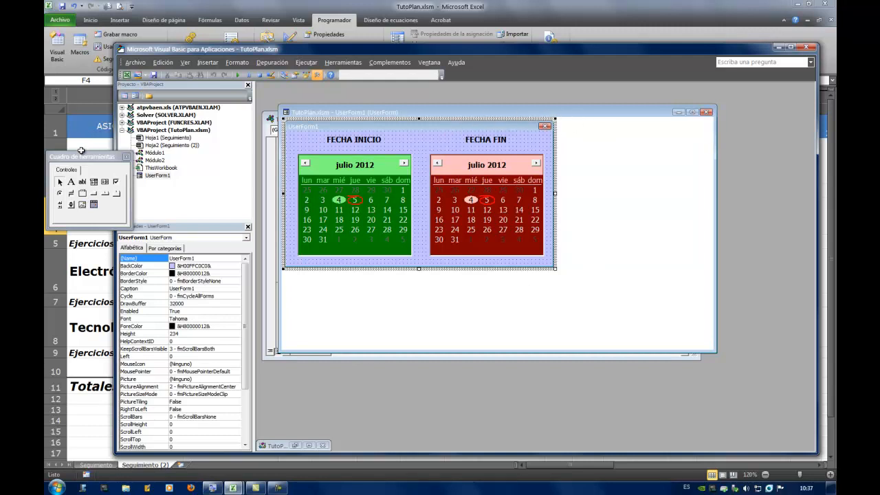
left_click_drag(76, 157, 174, 108)
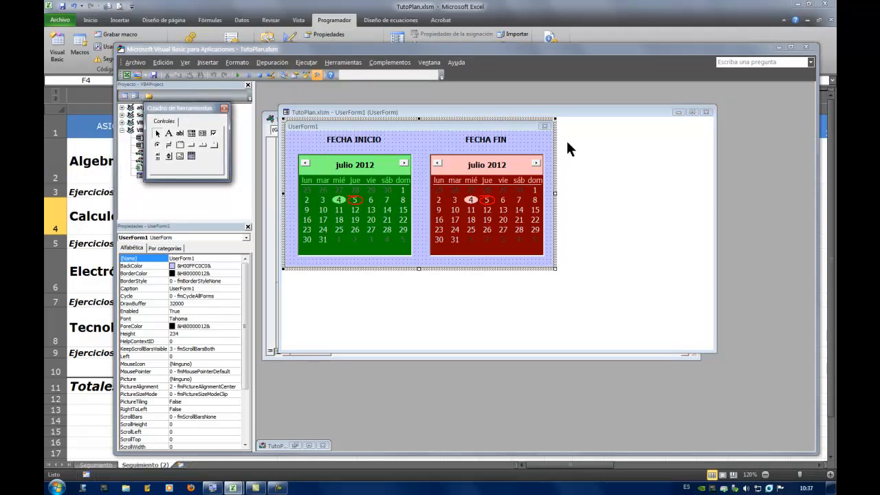
left_click(526, 316)
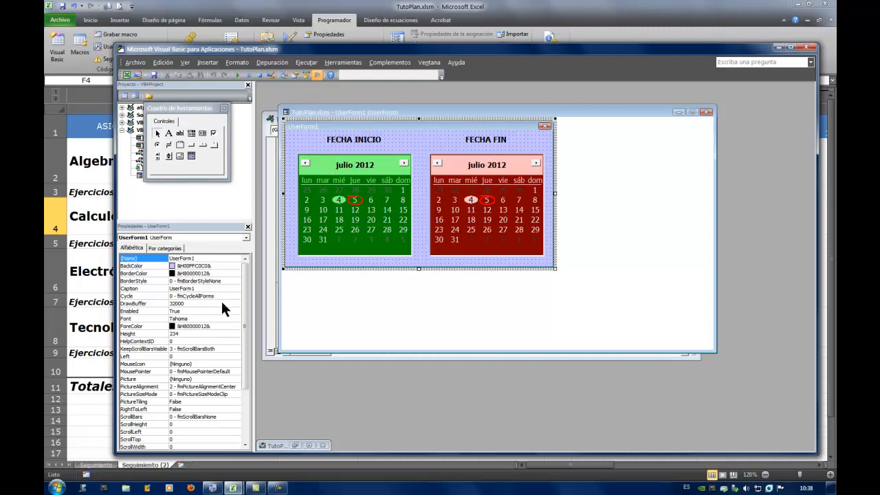
left_click(374, 199)
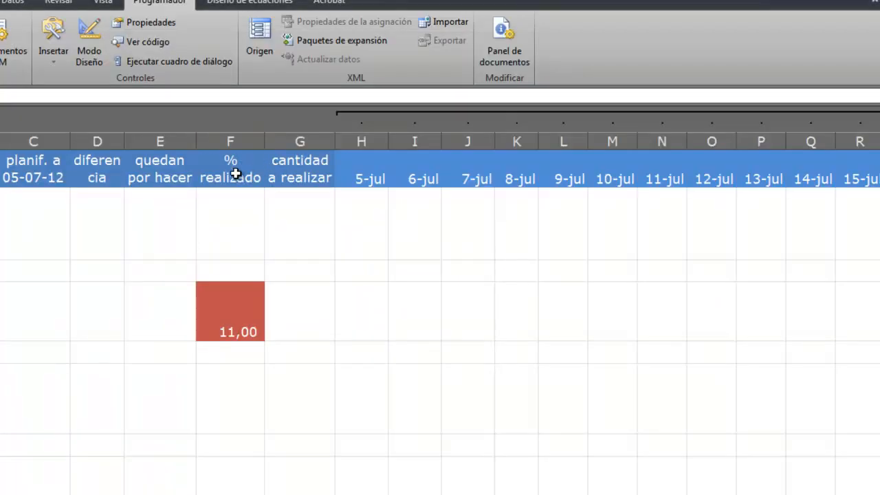
Step: Select H1 on Seguimiento (2) and compare the date header with the MonthView1 and MonthView2 DateClick code
left_click(363, 169)
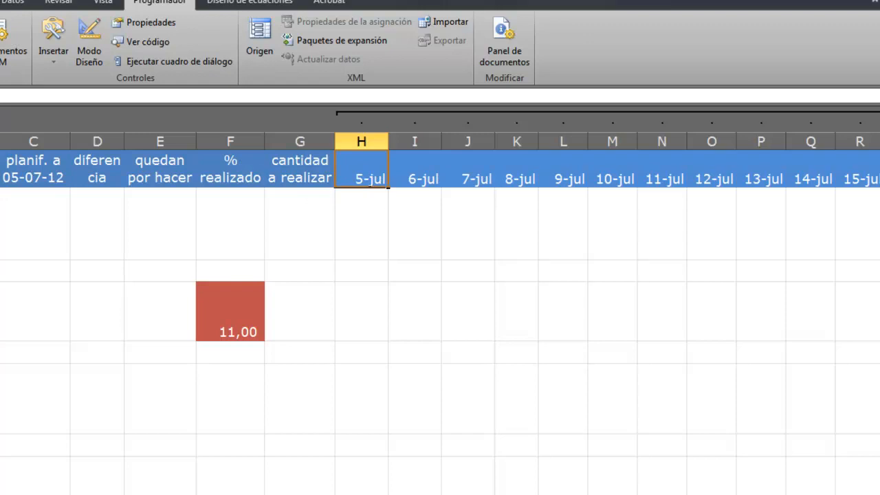
key("alt+F11")
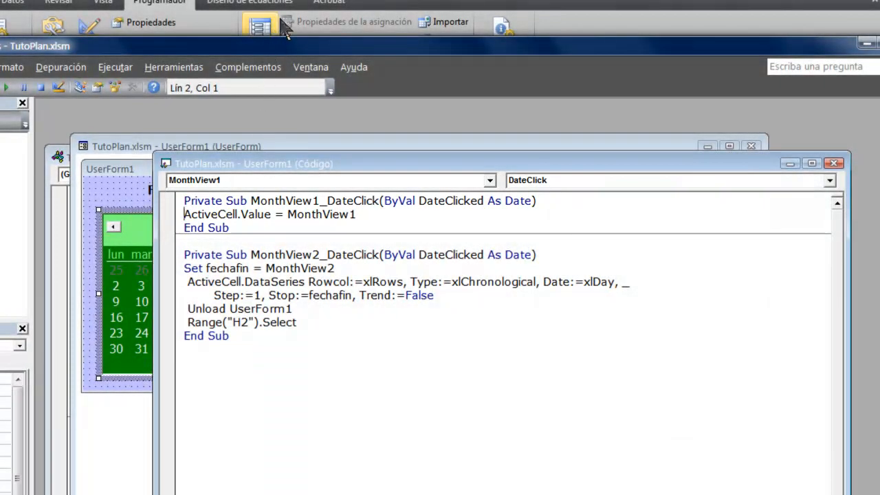
left_click(343, 7)
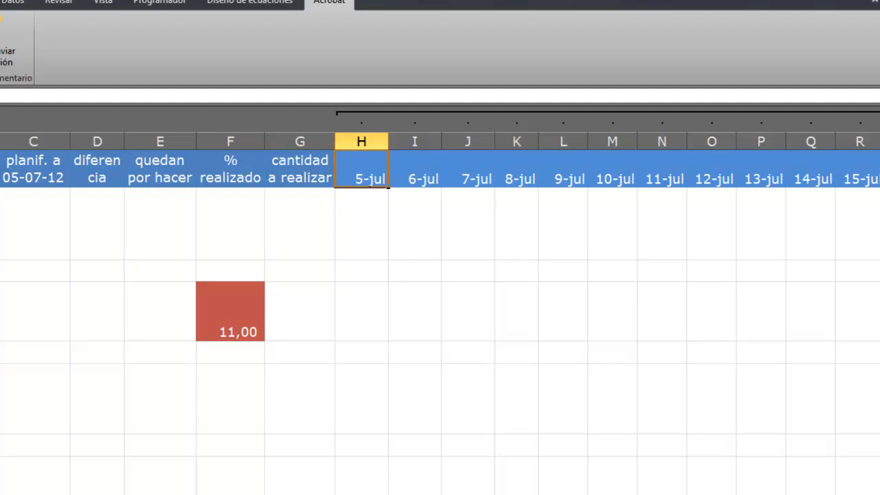
Step: Review the MonthView1 and MonthView2 DateClick code of UserForm1 and return to the Seguimiento (2) worksheet
key("alt+F11")
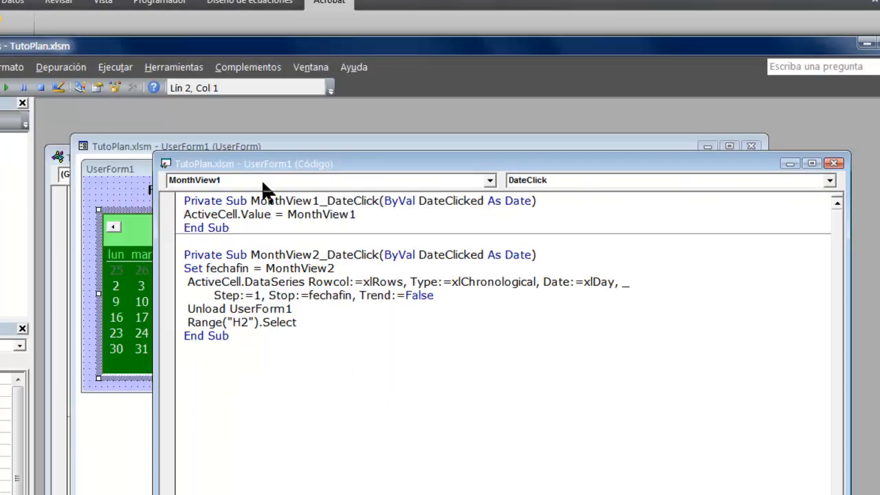
left_click_drag(414, 170, 369, 126)
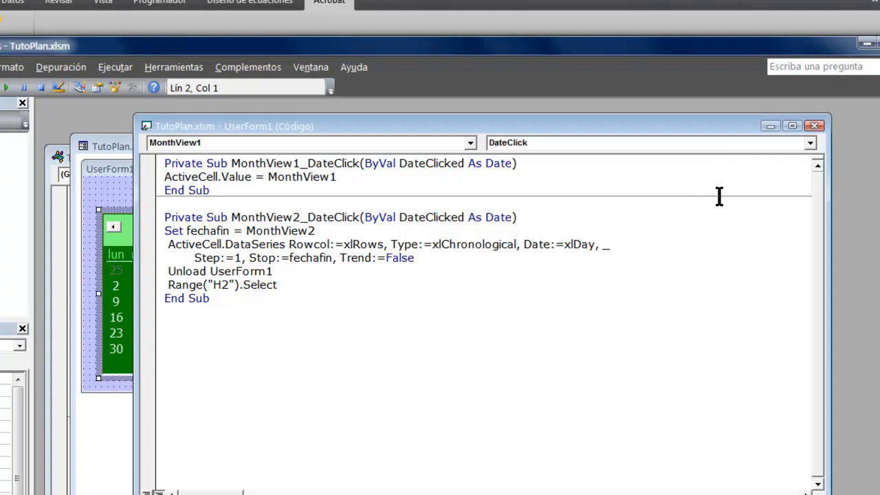
left_click(866, 44)
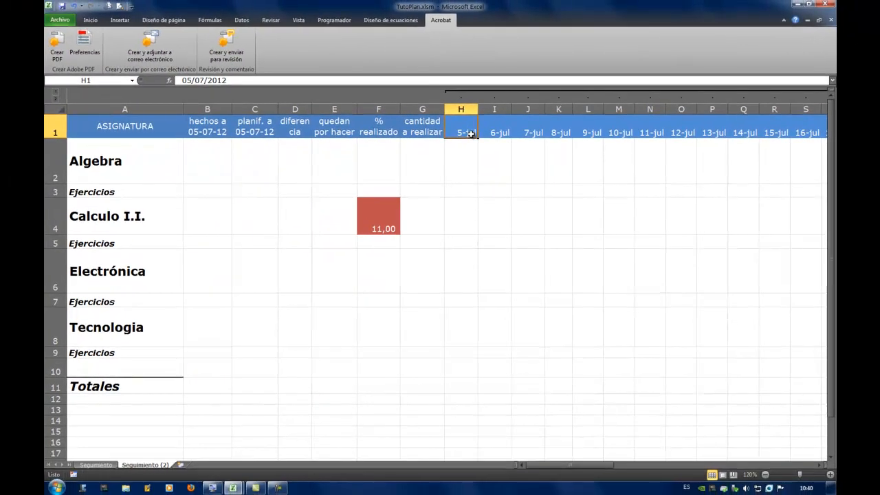
Step: Clear all contents and formatting of the date header in row 1 from H1 to its right end
key("ctrl+shift+Right")
key("Delete")
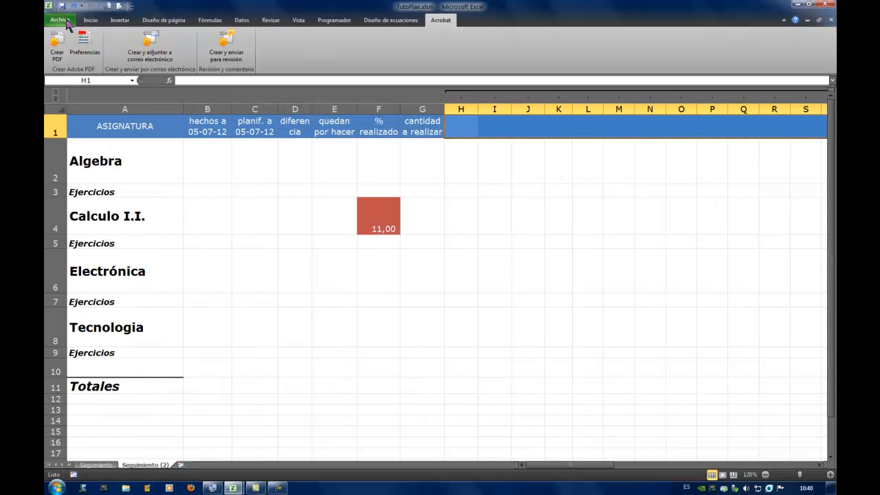
left_click(90, 20)
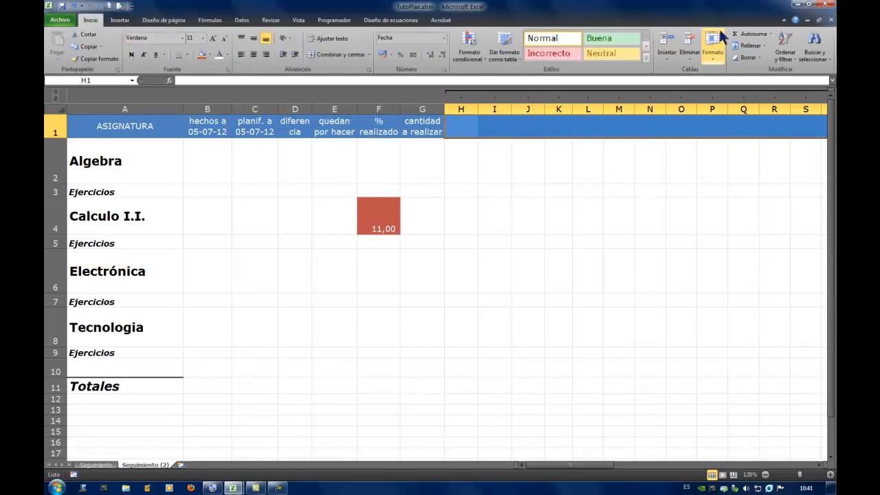
left_click(752, 56)
left_click(732, 65)
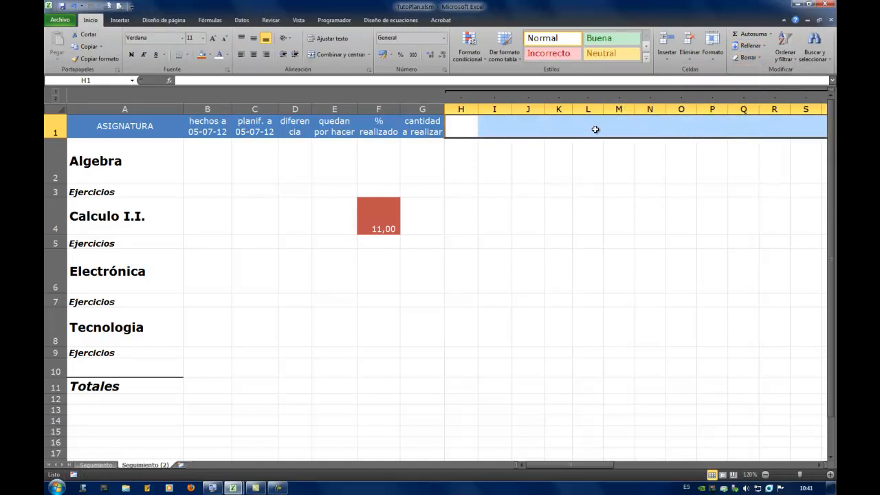
left_click(576, 162)
left_click(446, 126)
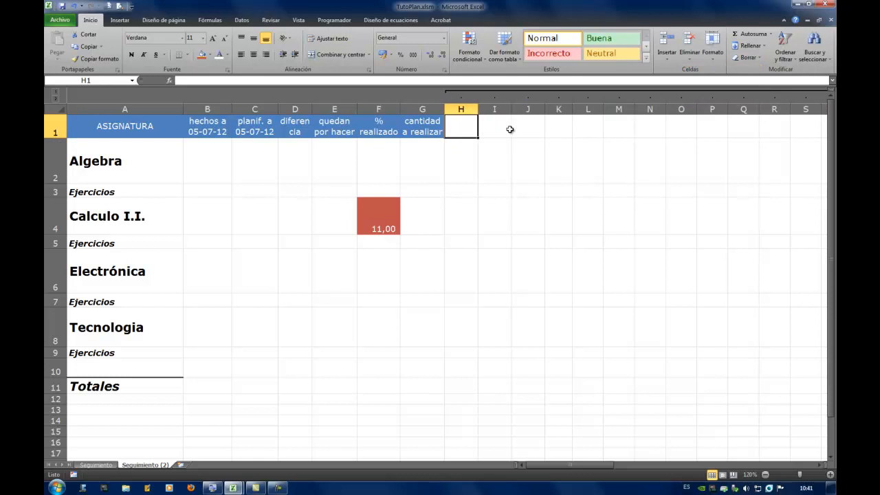
Step: Clear both the contents and the formatting of cell F4 in the Calculo I.I. row
left_click(373, 221)
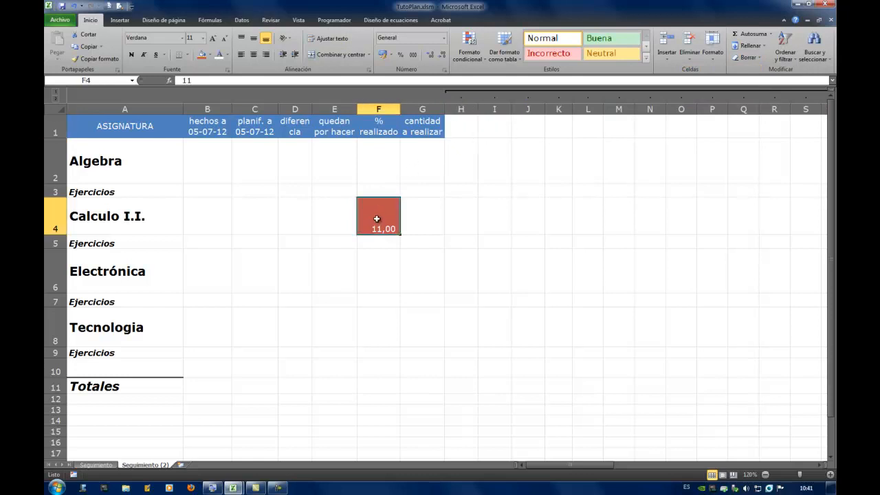
left_click(755, 59)
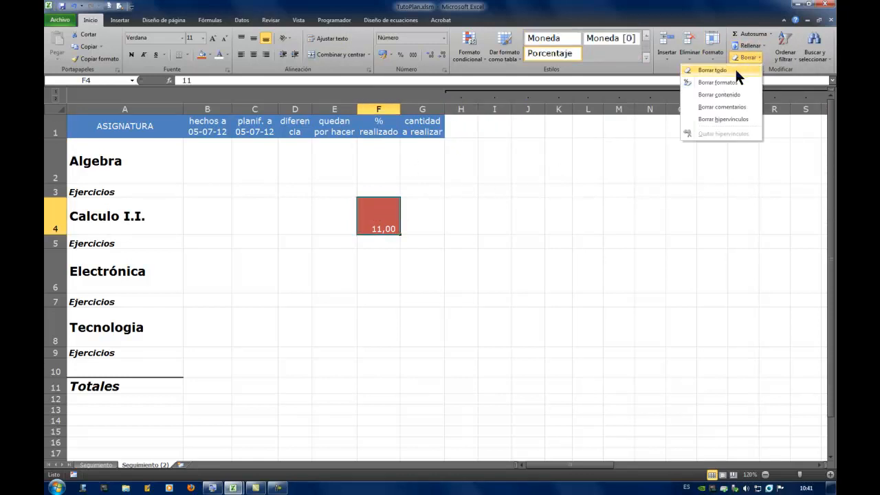
left_click(734, 68)
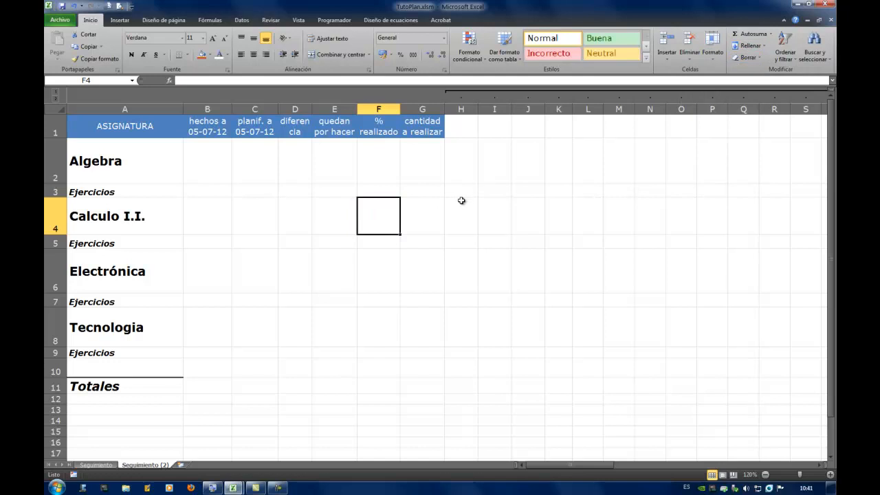
Step: Enter 1/7 in H1 as the first date of the header and check it against the cell below
left_click(465, 126)
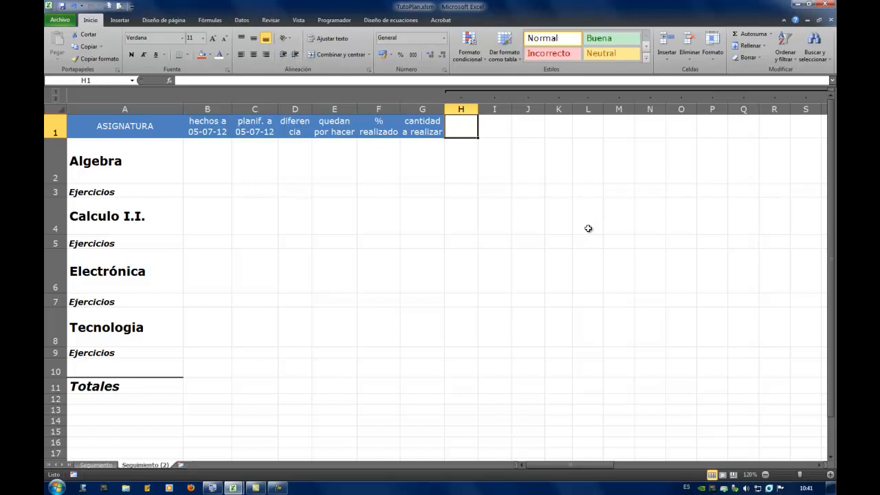
type("1/7")
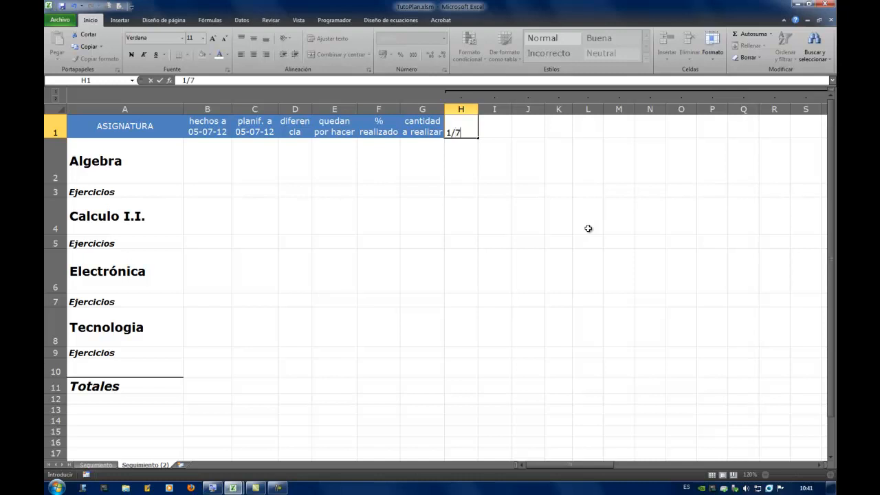
key("Return")
key("Up")
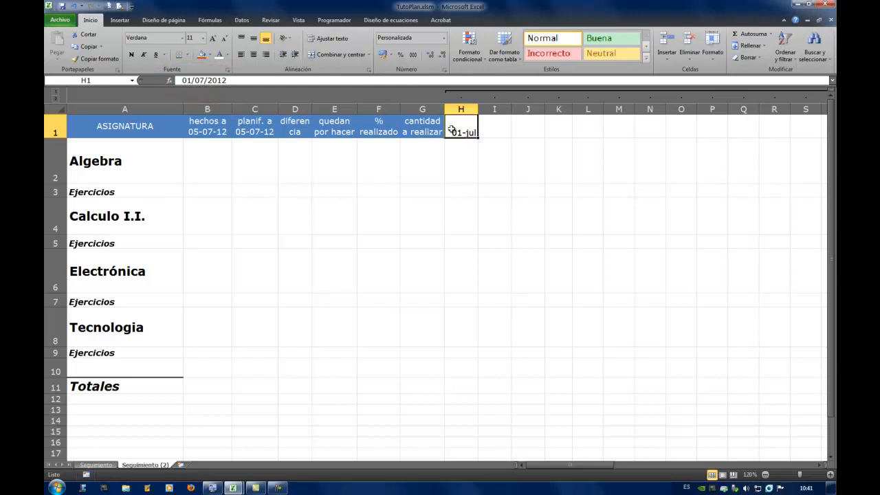
left_click(461, 176)
left_click(453, 132)
Step: Enter the formula =1/7 in H2 and apply the General number format to it
left_click(464, 170)
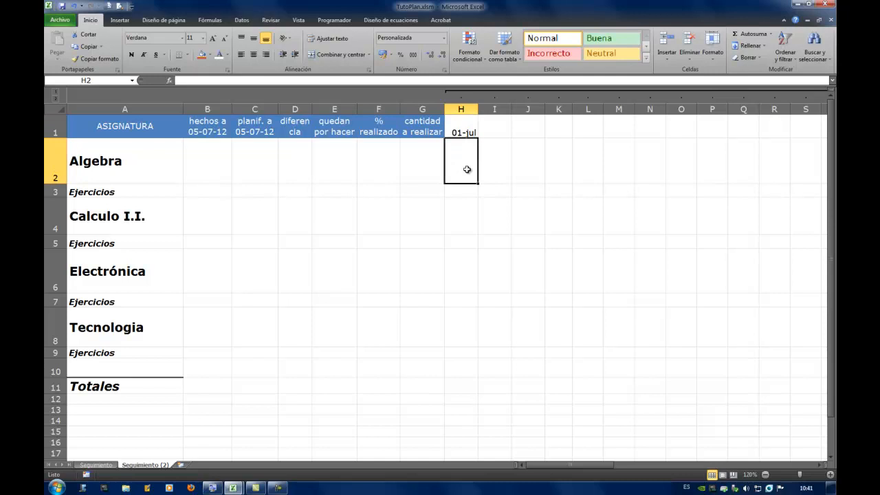
type("=1/")
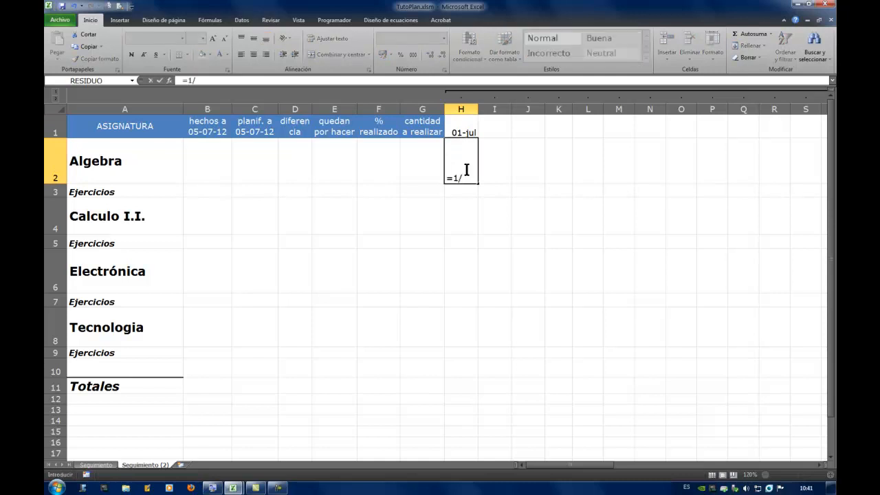
key("Return")
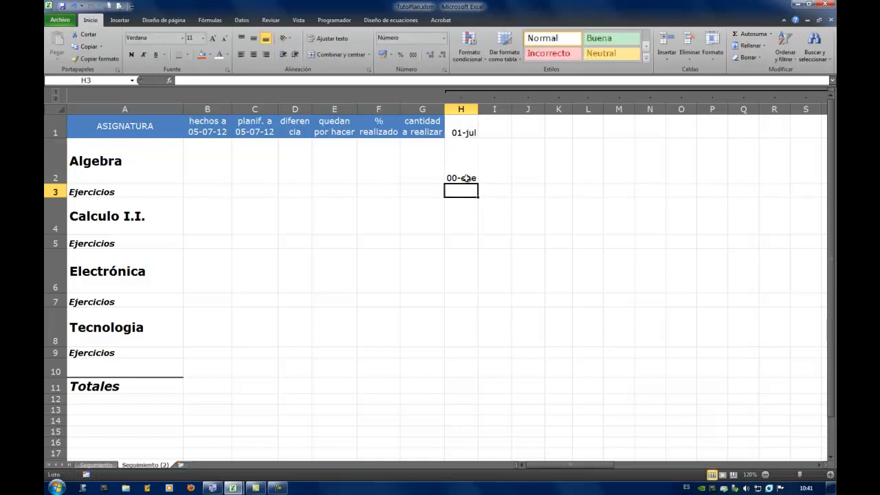
left_click(465, 178)
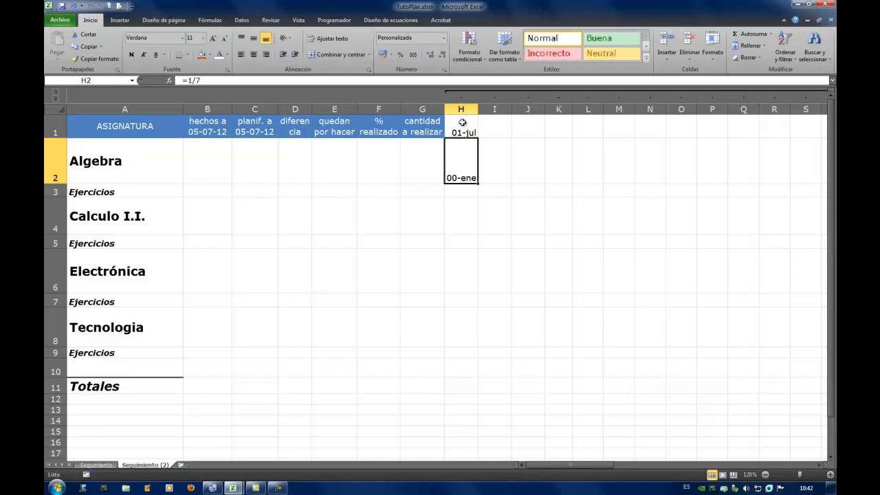
left_click(444, 39)
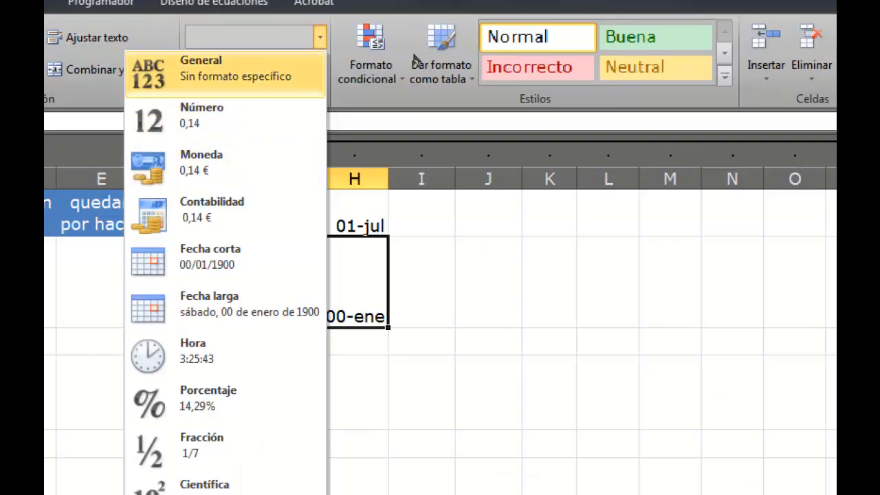
left_click(414, 58)
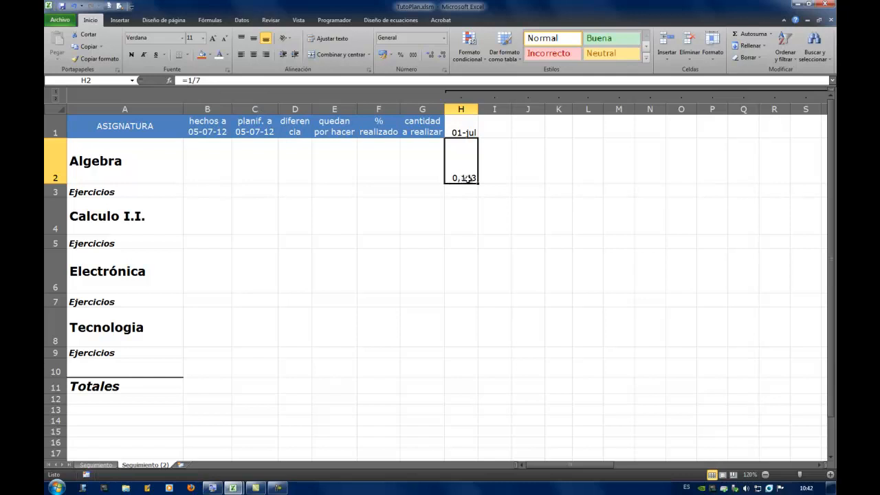
Step: Compare the date in H1 with the division formula in H2, and delete the contents of H2
left_click(472, 132)
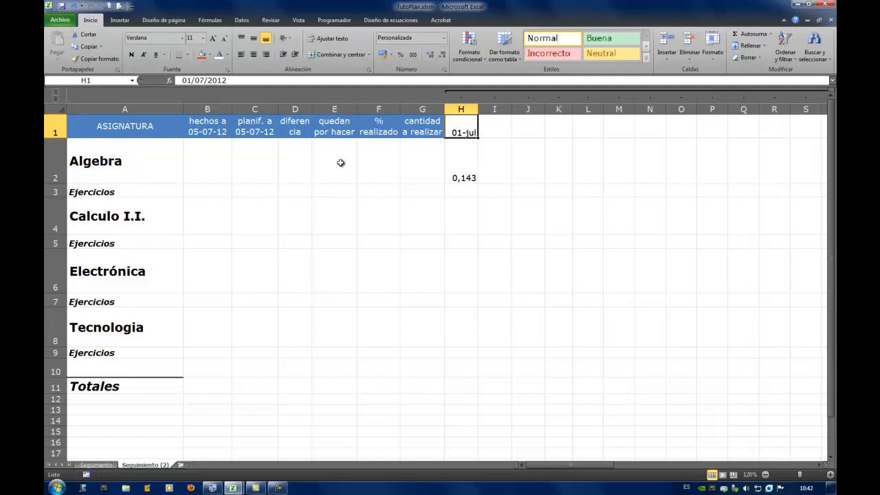
left_click(468, 172)
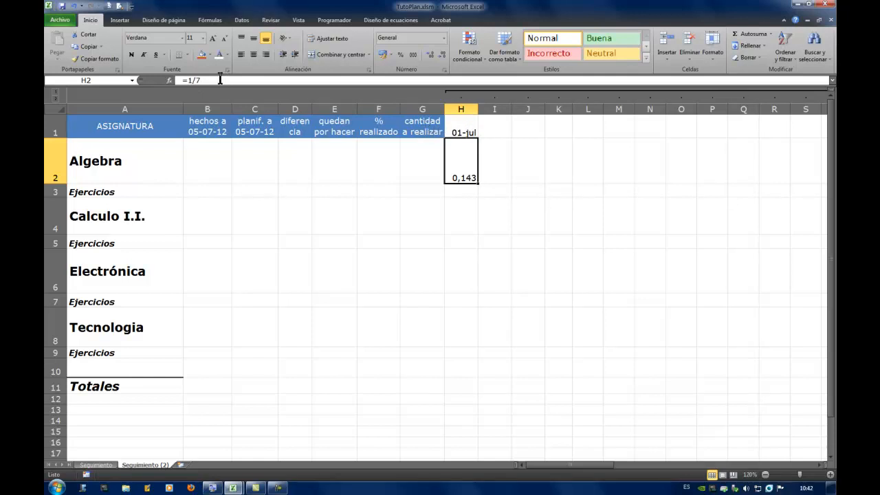
key("Delete")
left_click(456, 128)
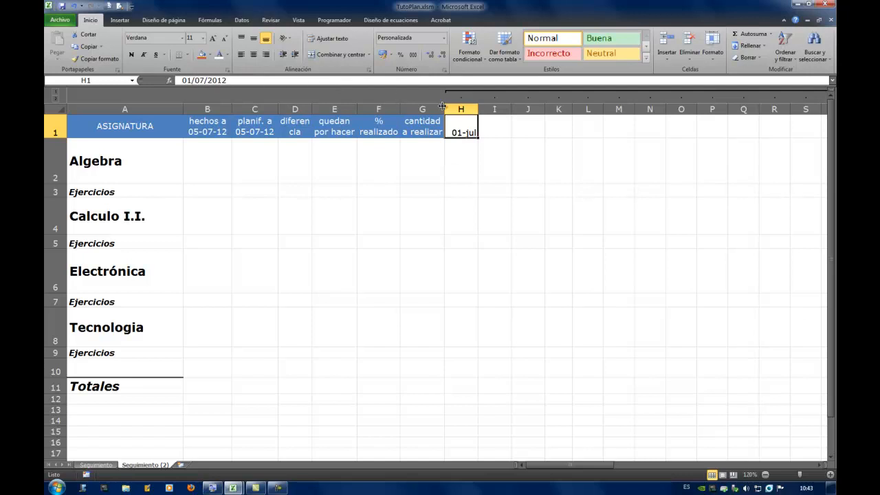
Step: Clear all contents and formatting of the header from H1 rightward and enter the date 1/7 in H1
key("ctrl+shift+Right")
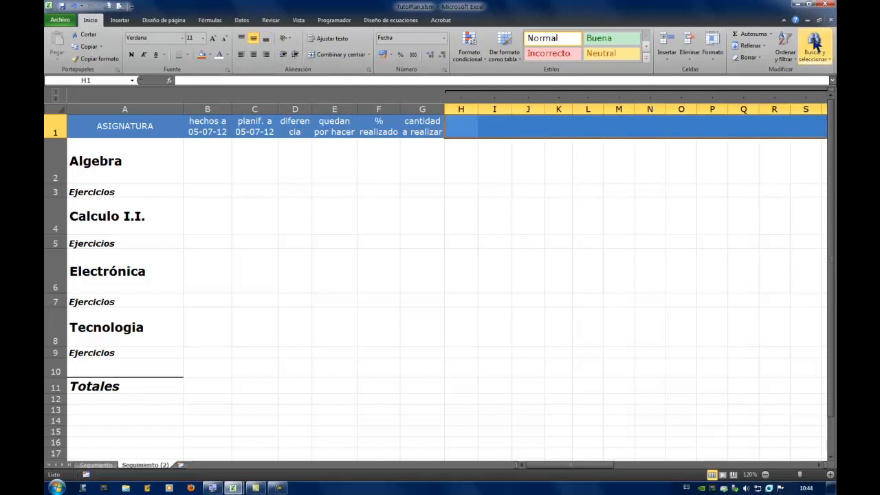
left_click(760, 57)
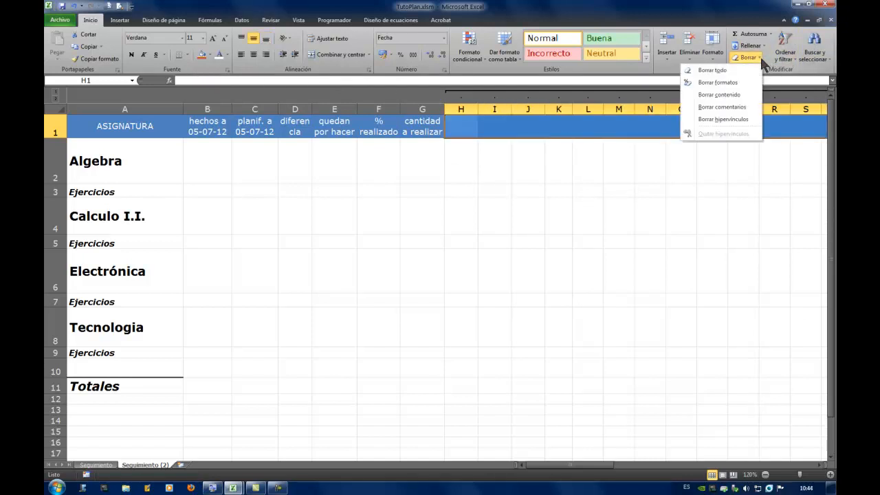
left_click(727, 70)
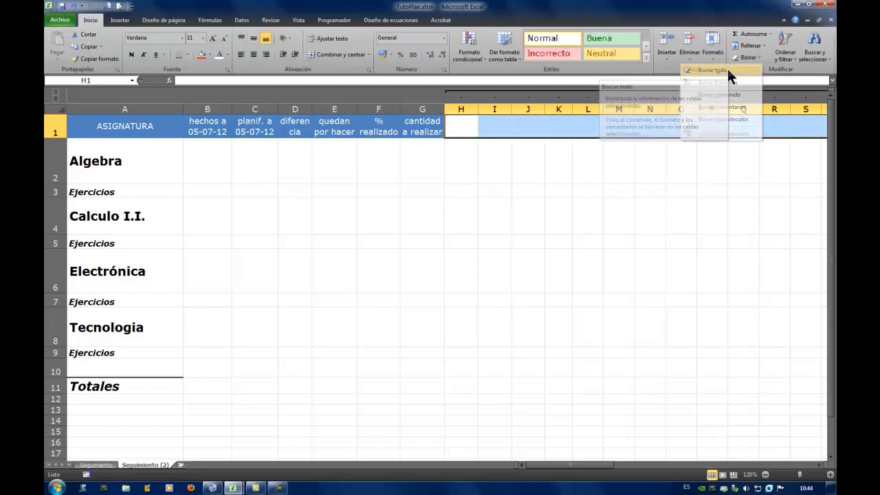
left_click(467, 128)
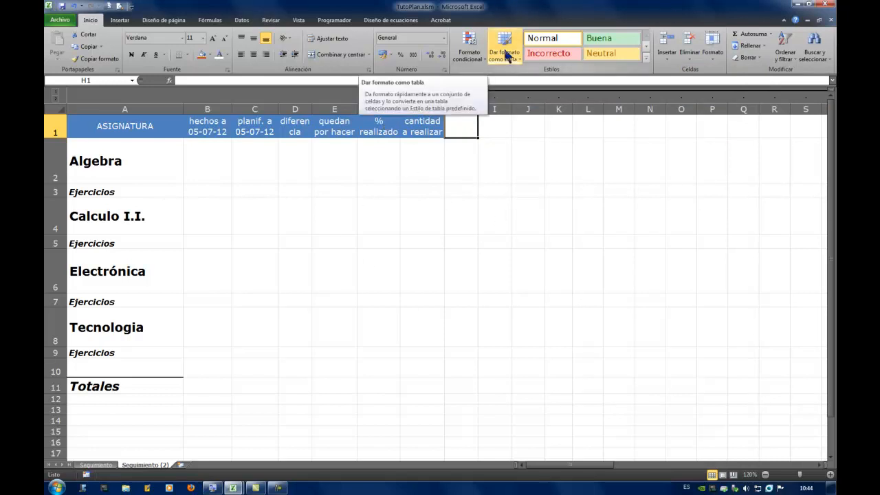
type("1/7")
key("Return")
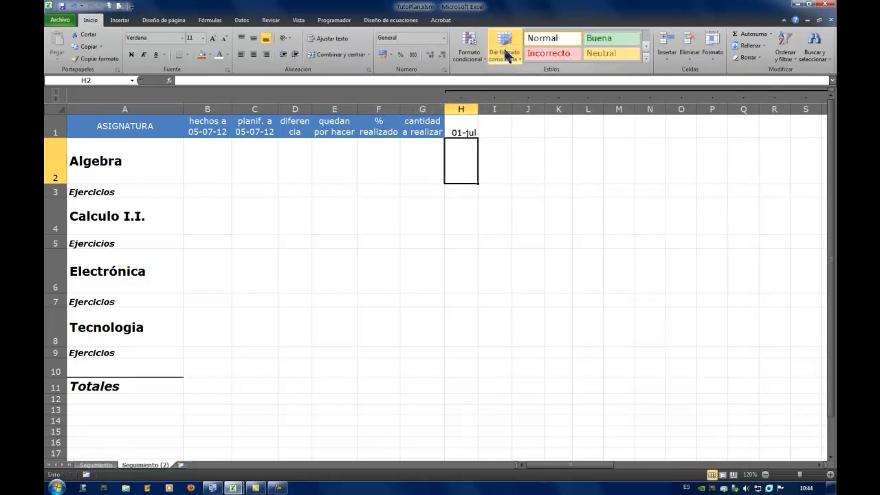
Step: With H1 selected, start recording a new macro stored in this workbook (Este libro)
left_click(466, 125)
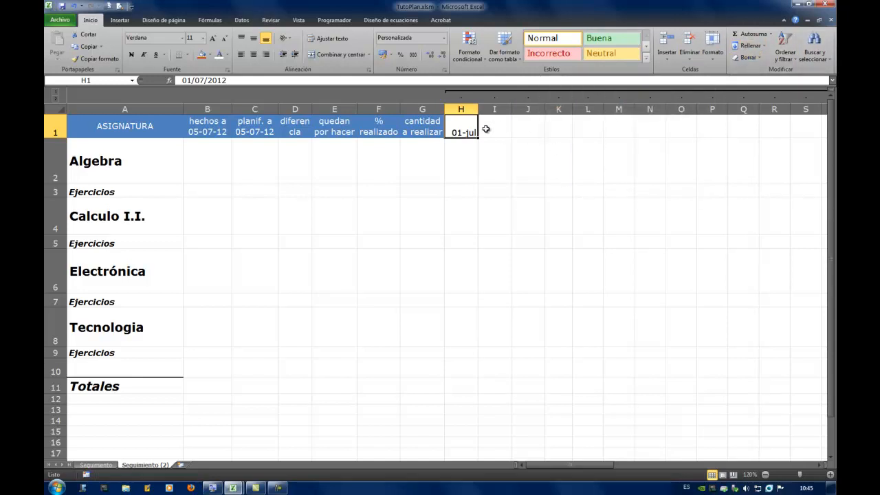
left_click(86, 475)
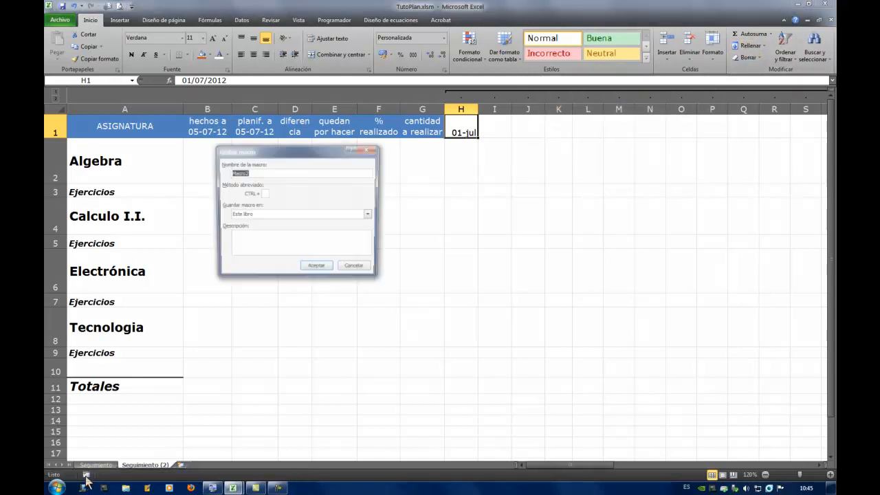
left_click(317, 269)
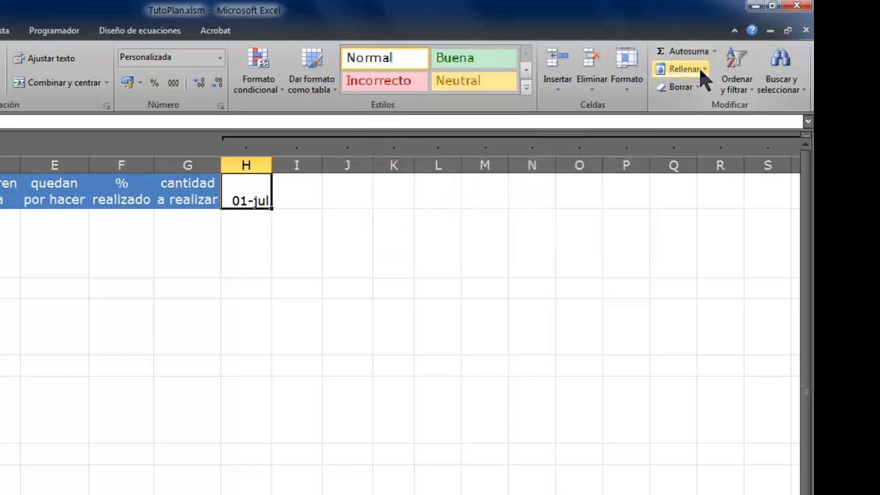
Step: Fill a chronological series along the row from H1 with weekday units, increment 1 and limit 10/7/2012, and check the date in K1
left_click(699, 67)
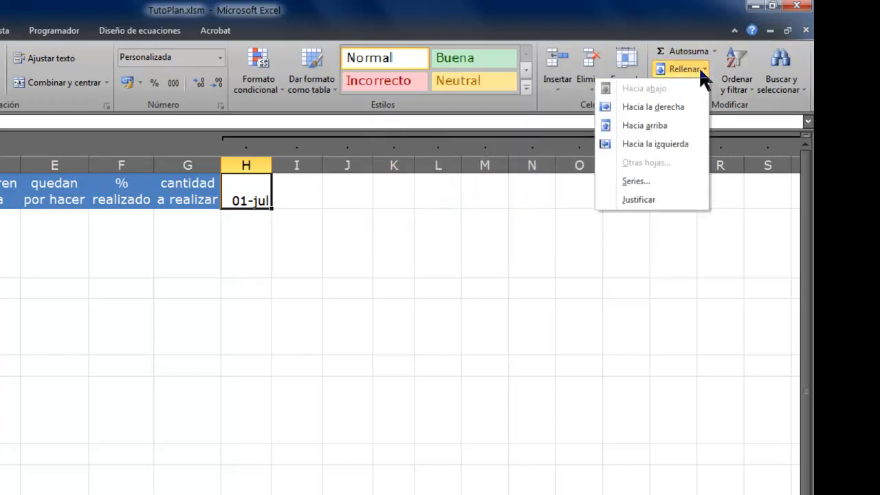
left_click(645, 182)
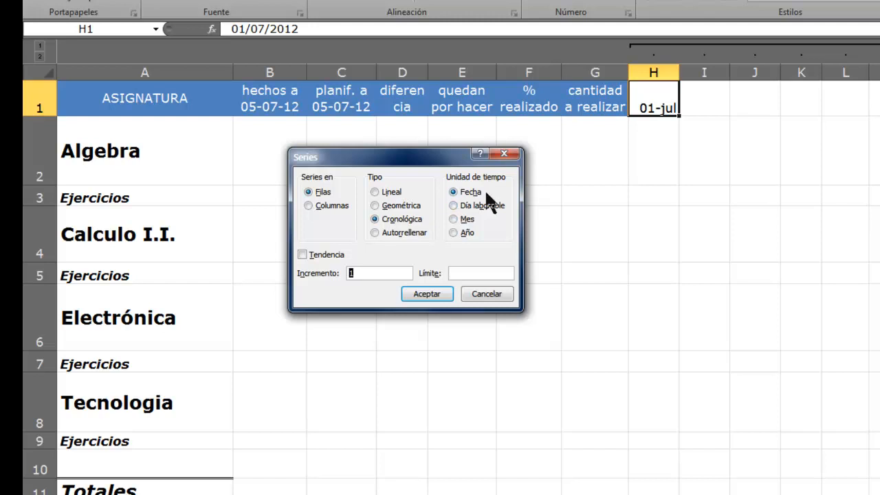
left_click(452, 205)
left_click(492, 273)
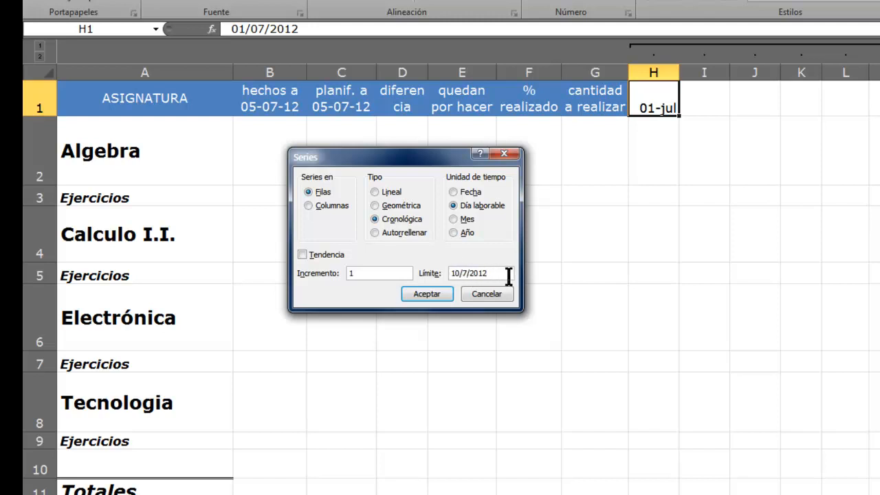
left_click(429, 294)
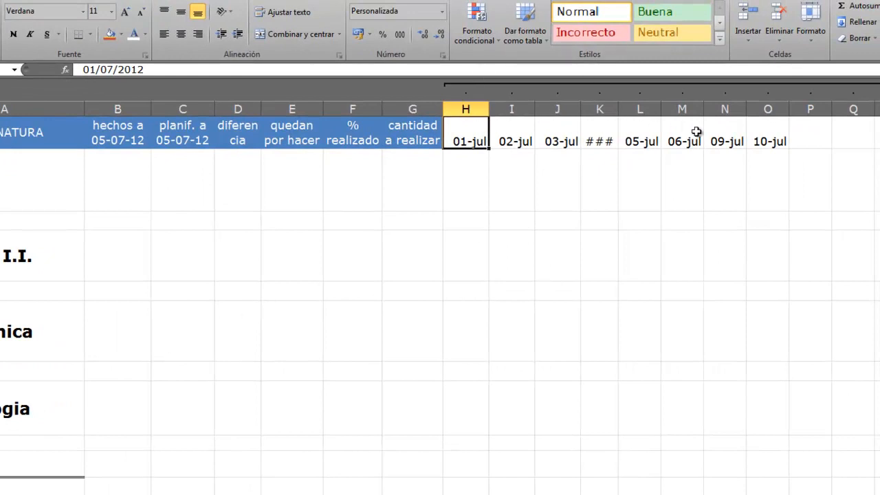
left_click(605, 140)
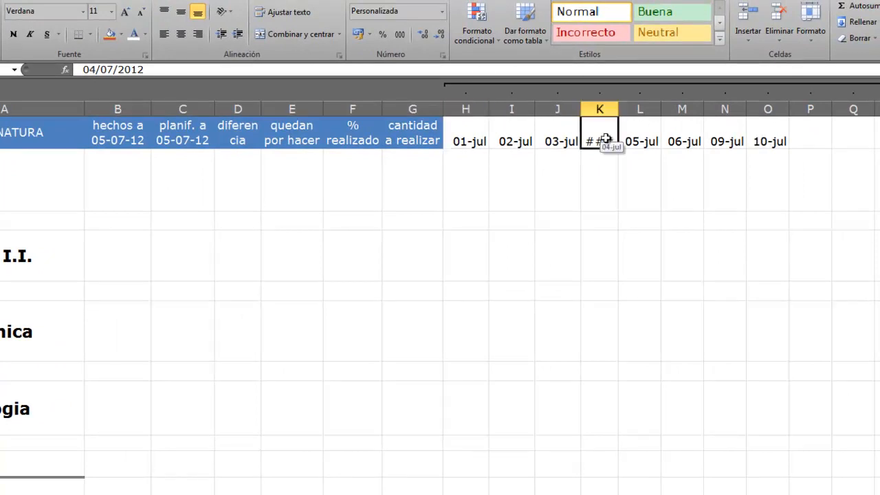
Step: Widen column K to a width of 4.9 so that its date fits in the cell
left_click_drag(618, 109, 635, 105)
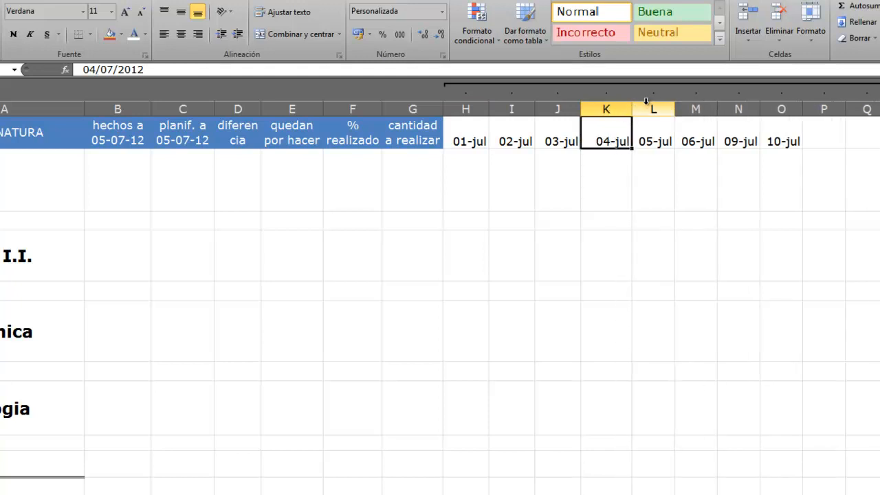
left_click_drag(633, 110, 625, 110)
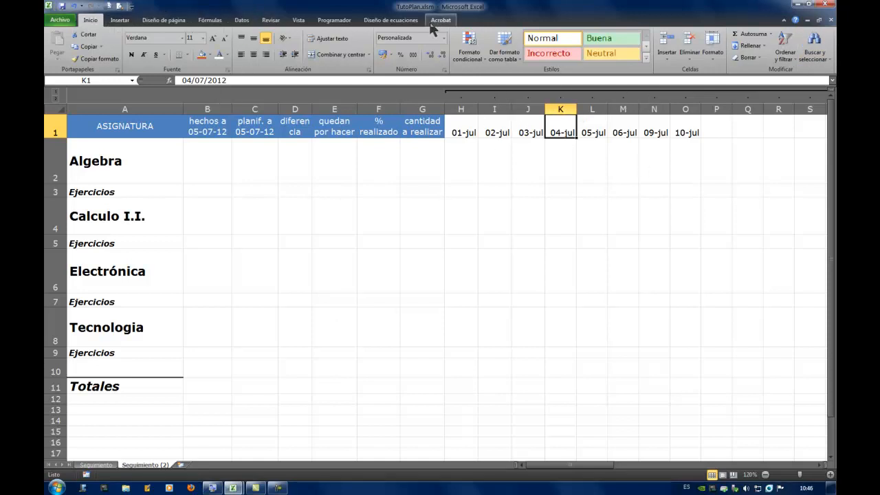
Step: Open the code of Macro2 for editing and delete its two recorded ColumnWidth lines for column K
left_click(343, 22)
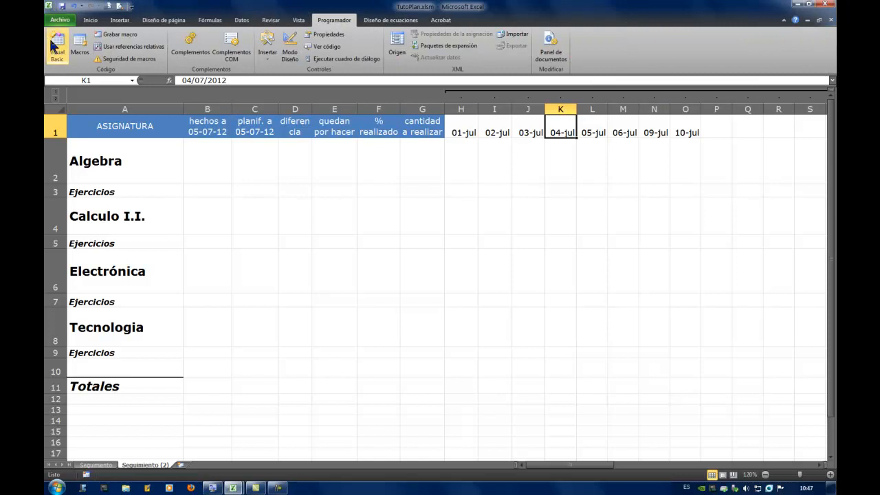
left_click(80, 47)
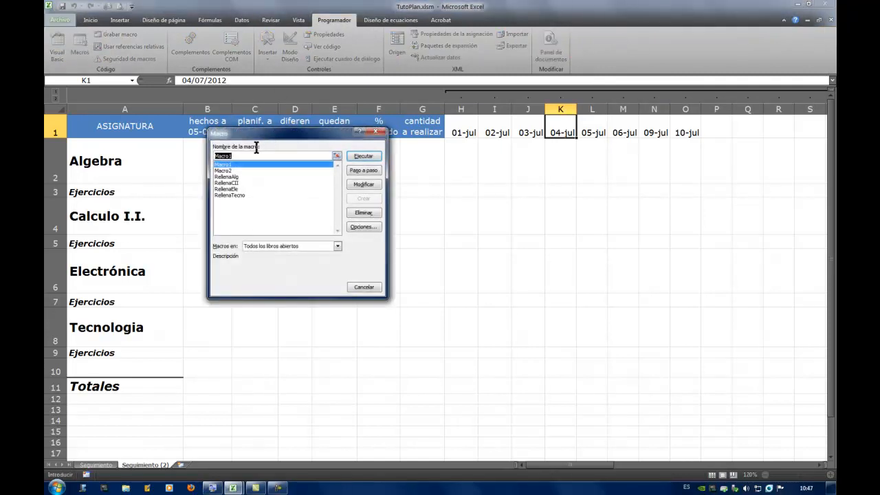
left_click(230, 169)
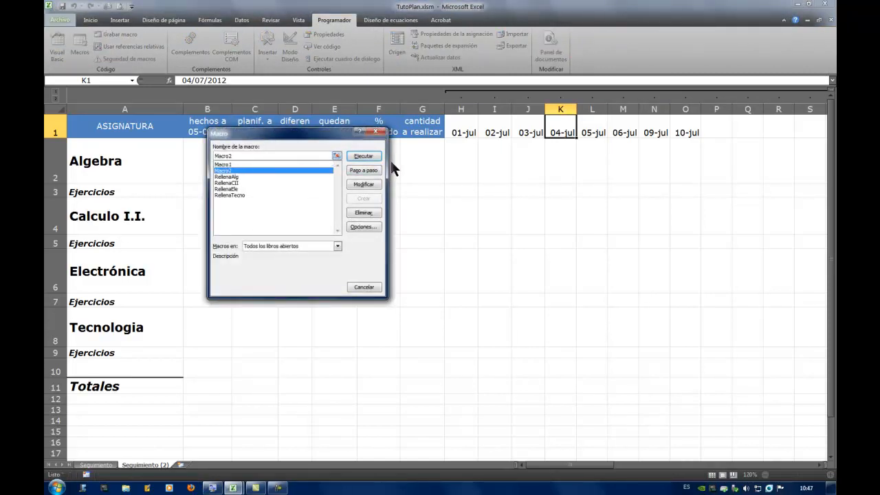
left_click(364, 184)
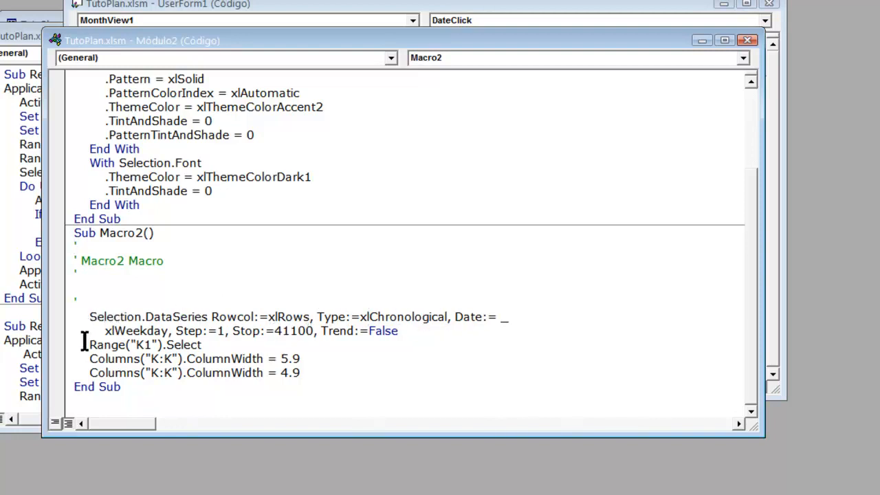
left_click_drag(80, 356, 403, 378)
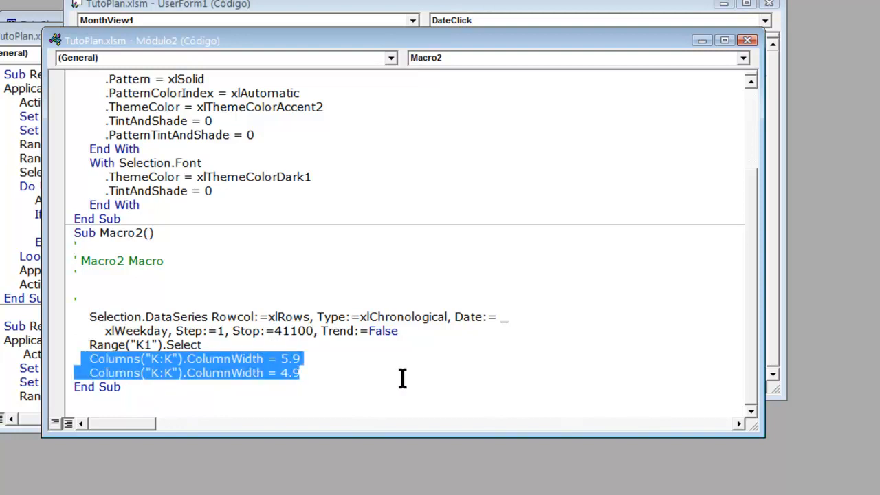
scroll(406, 377, "up", 1)
key("Delete")
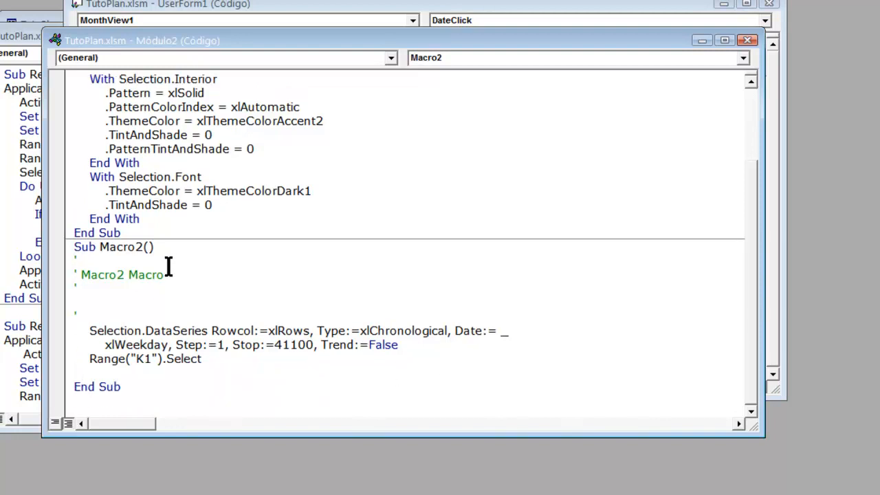
Step: Examine the recorded DataSeries statement in Macro2, including its Selection object and Stop argument
left_click_drag(90, 328, 143, 327)
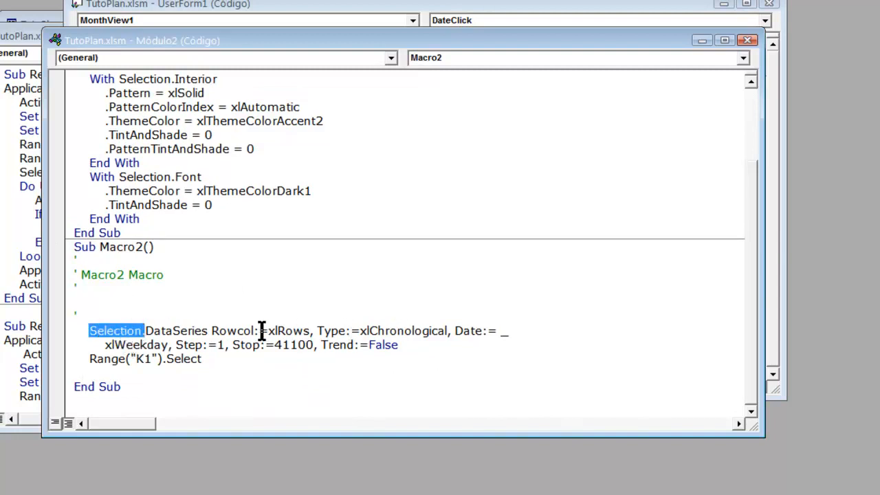
left_click_drag(272, 345, 314, 345)
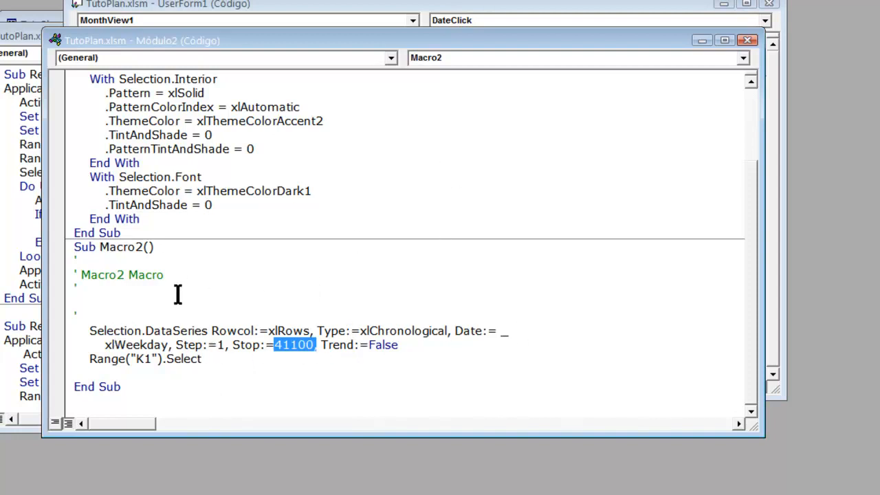
left_click_drag(87, 330, 510, 344)
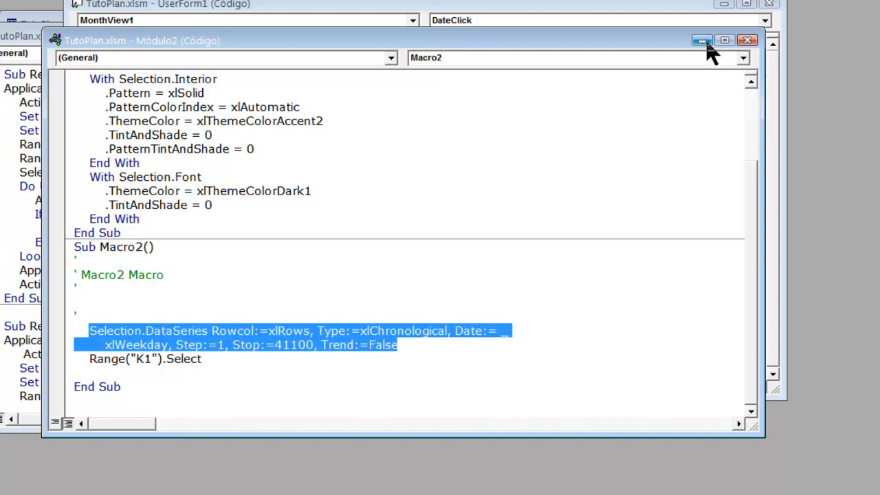
Step: Arrange the Macro2 and UserForm1 code windows to compare the recorded DataSeries statement with the one in MonthView2_DateClick
left_click(748, 41)
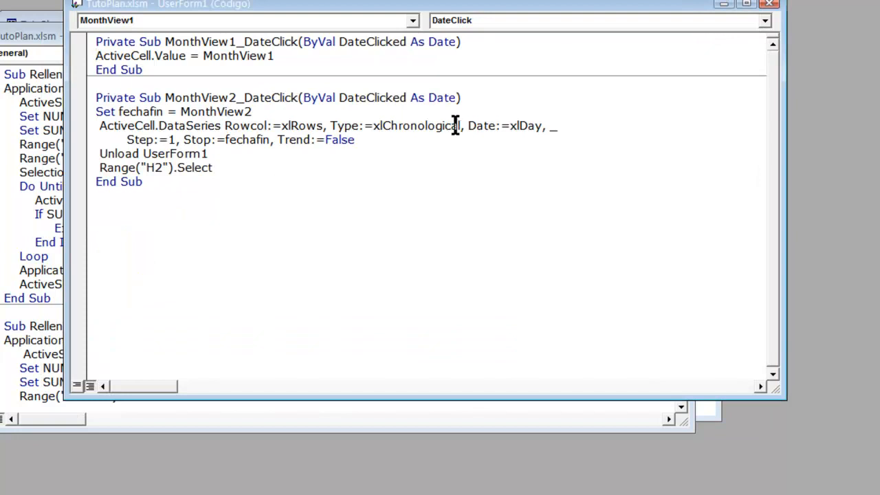
left_click_drag(393, 10, 321, 35)
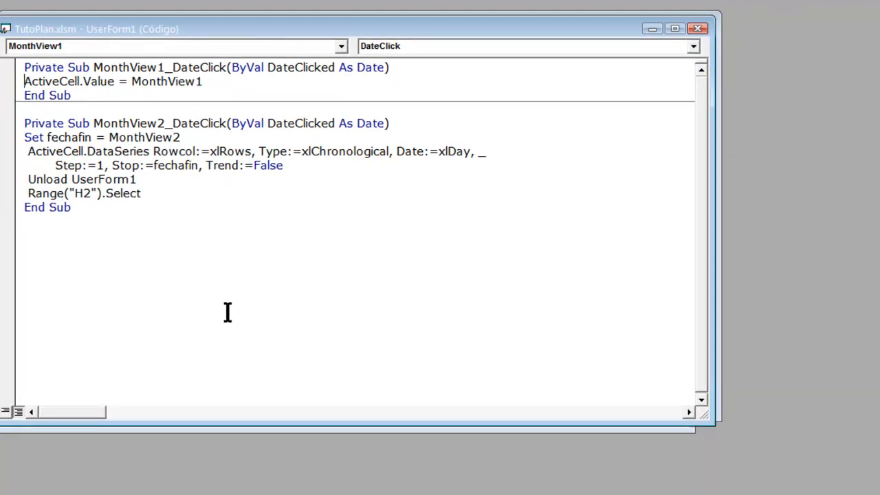
left_click(48, 152)
double_click(2, 241)
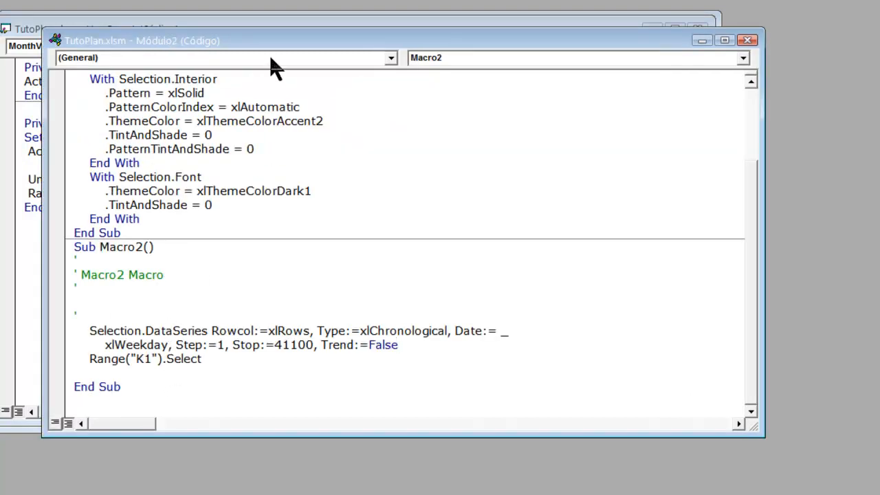
left_click_drag(272, 41, 519, 49)
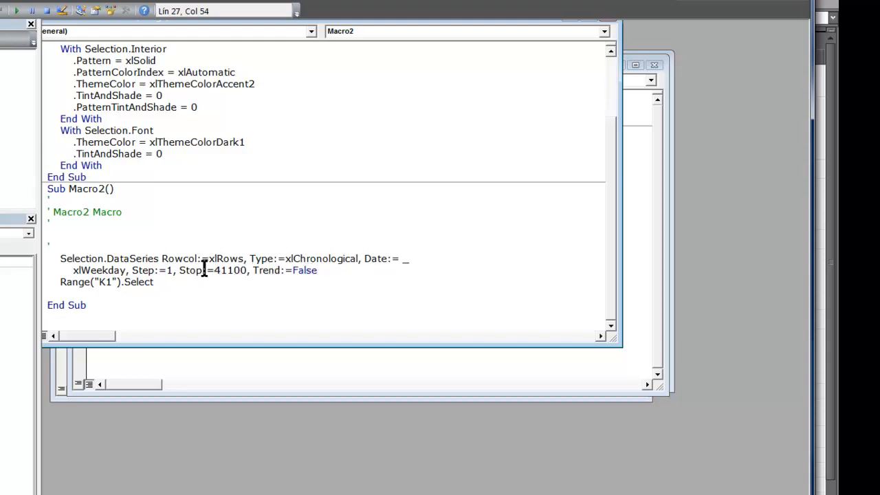
left_click(636, 163)
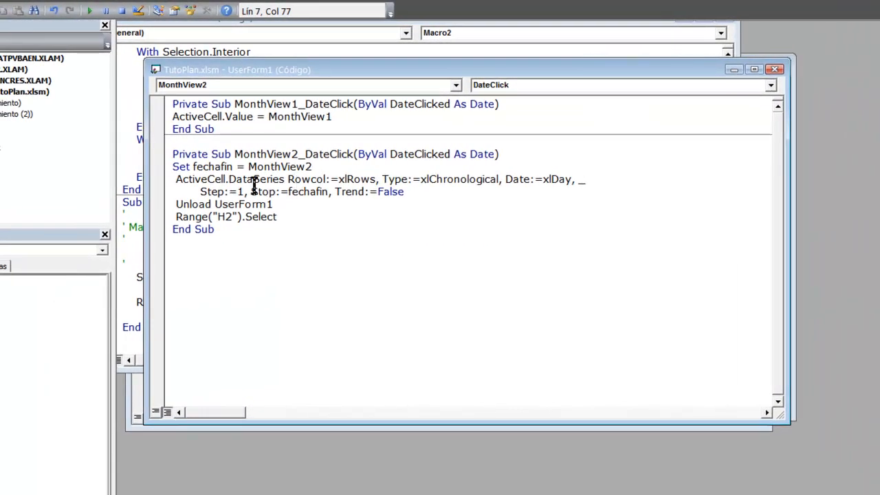
left_click_drag(353, 72, 399, 113)
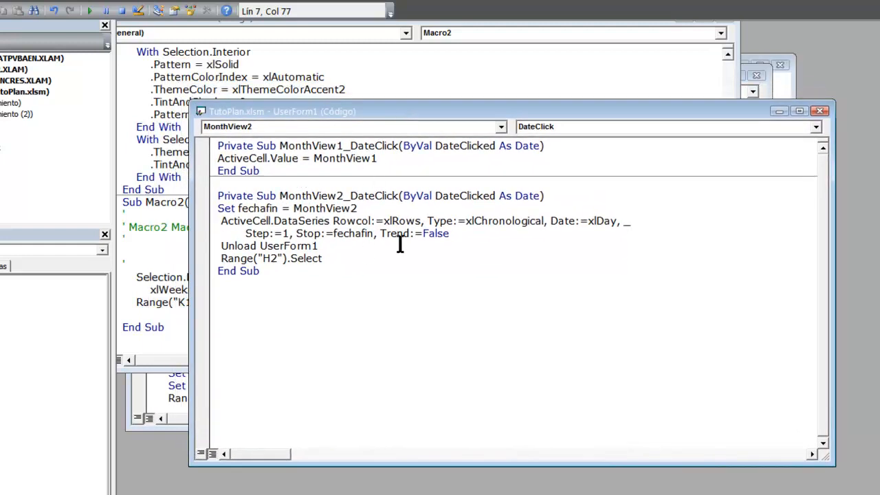
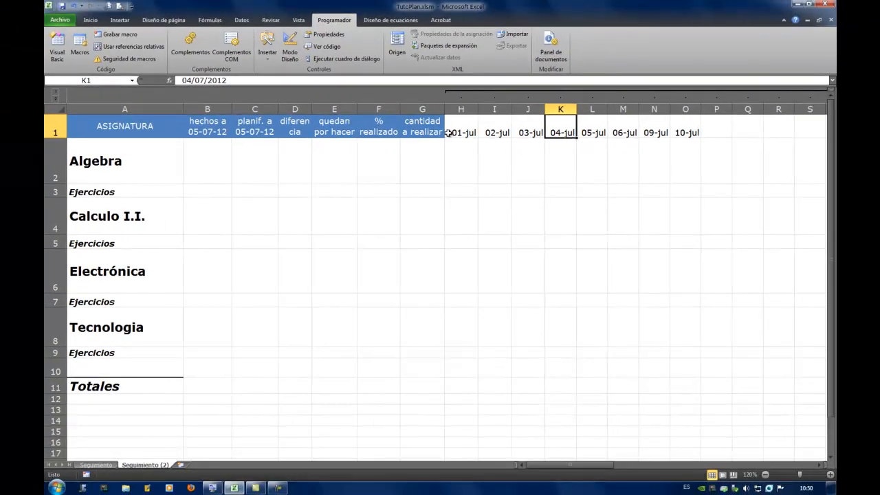
Step: Bring up the calendar form from H1 and generate the date header with start date 5 July 2012 and end date 30 August 2012
left_click(460, 129)
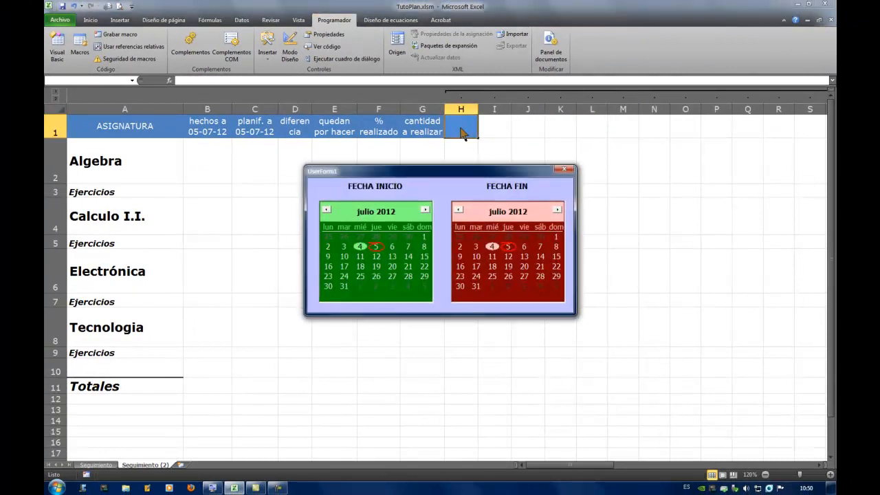
left_click(376, 247)
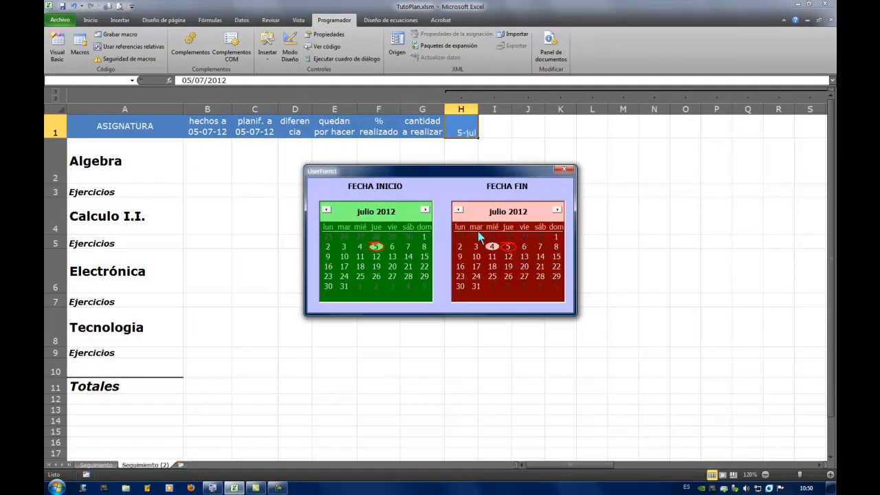
left_click(556, 210)
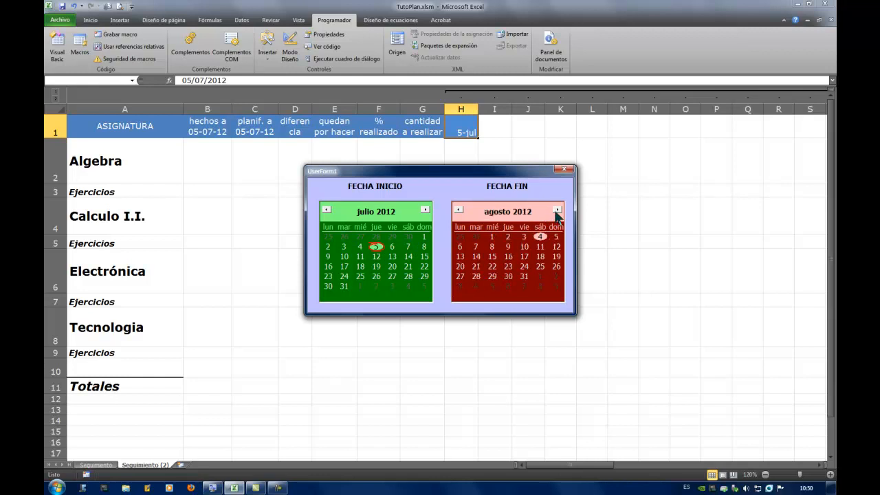
left_click(508, 276)
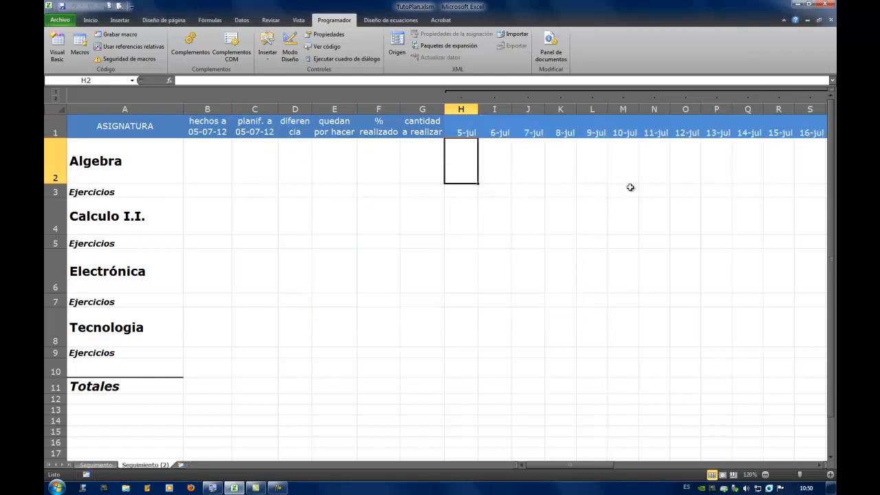